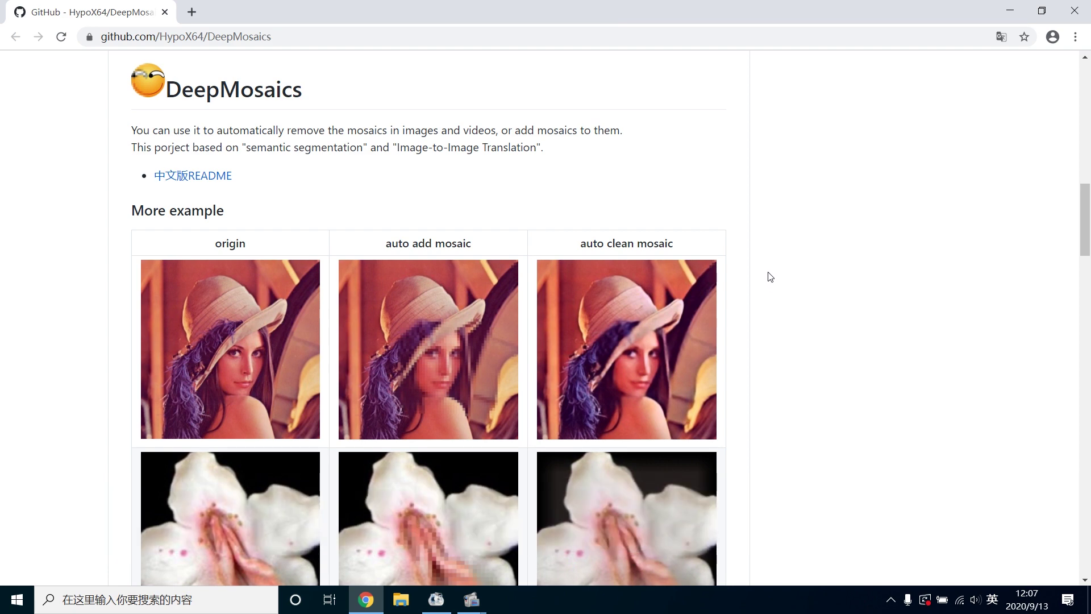
Step: Open the README's Google Drive download folder in a new tab, then minimize Chrome to show the desktop
scroll(770, 277, down, 15)
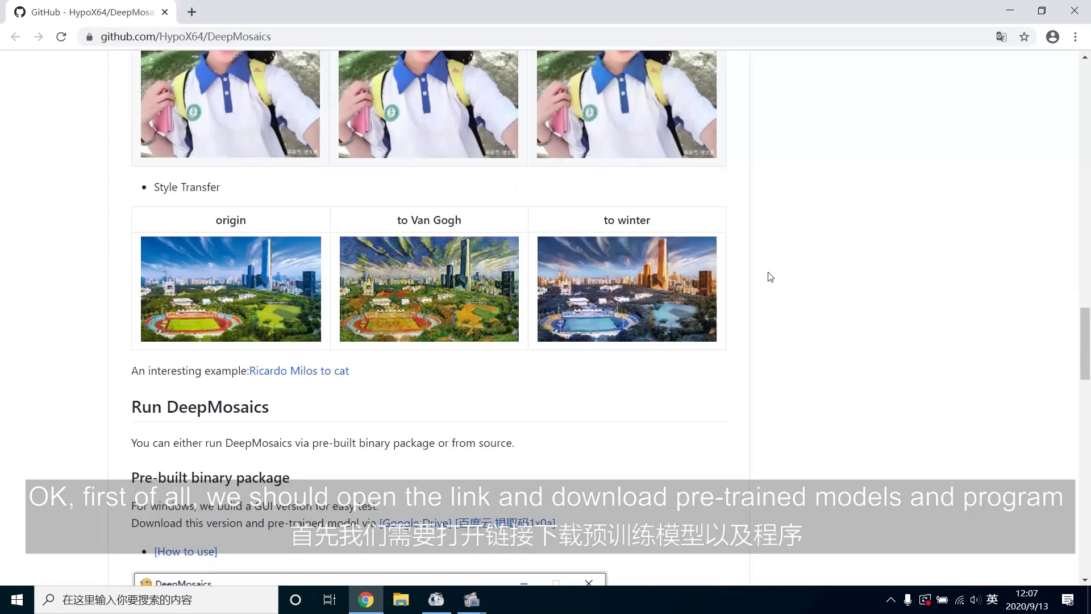
scroll(770, 277, down, 5)
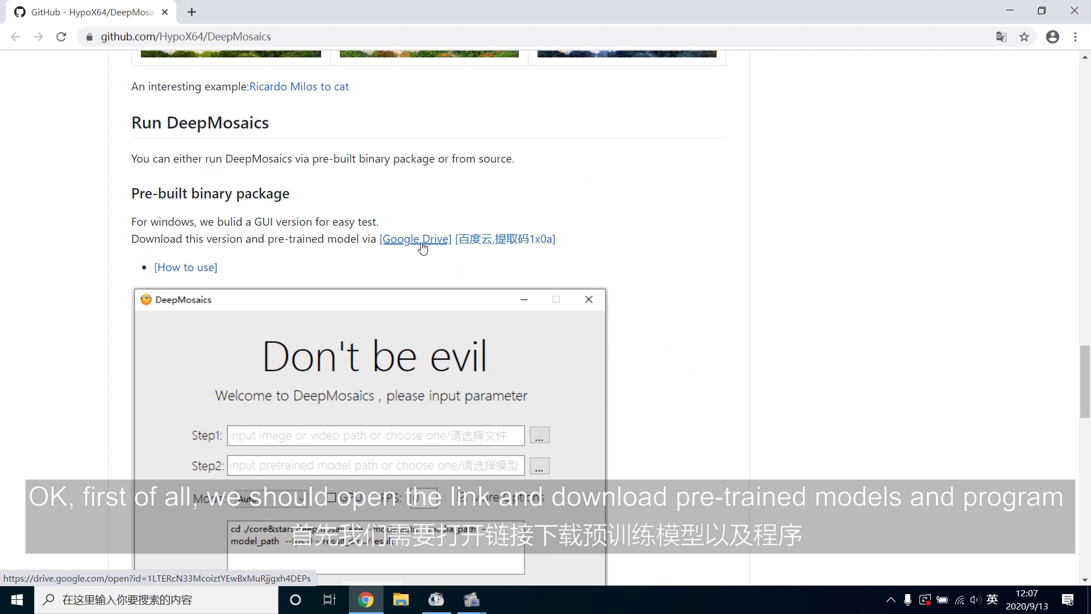
right_click(422, 243)
click(430, 248)
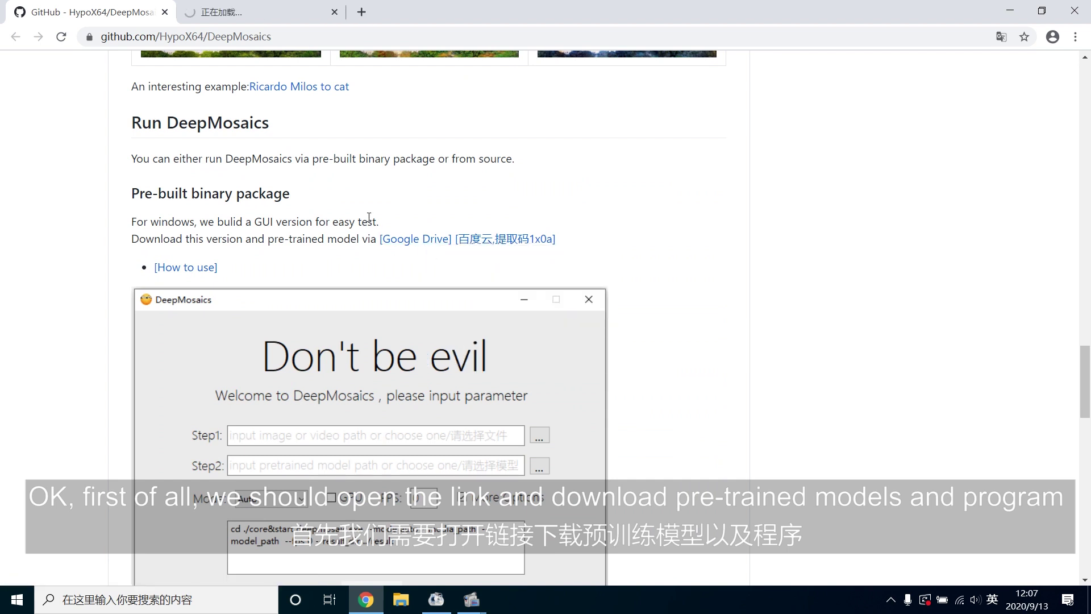
click(256, 12)
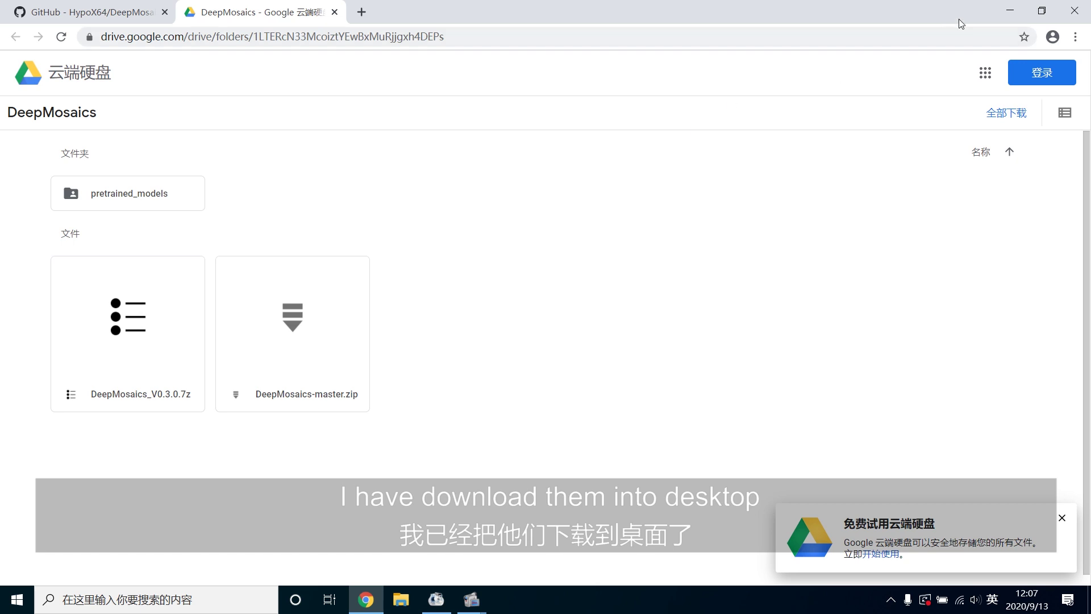
click(998, 17)
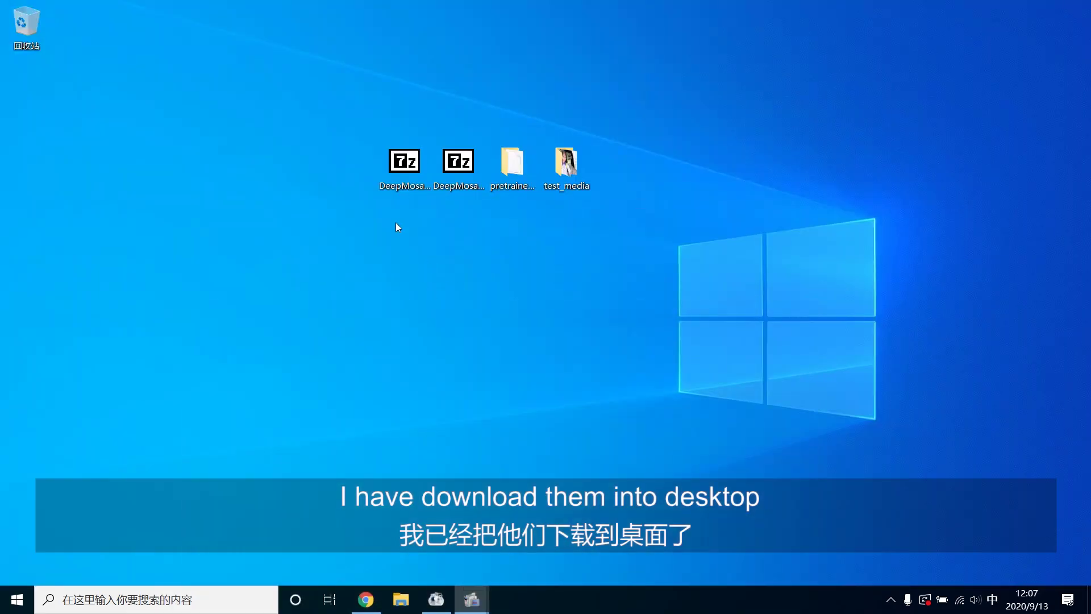
click(400, 188)
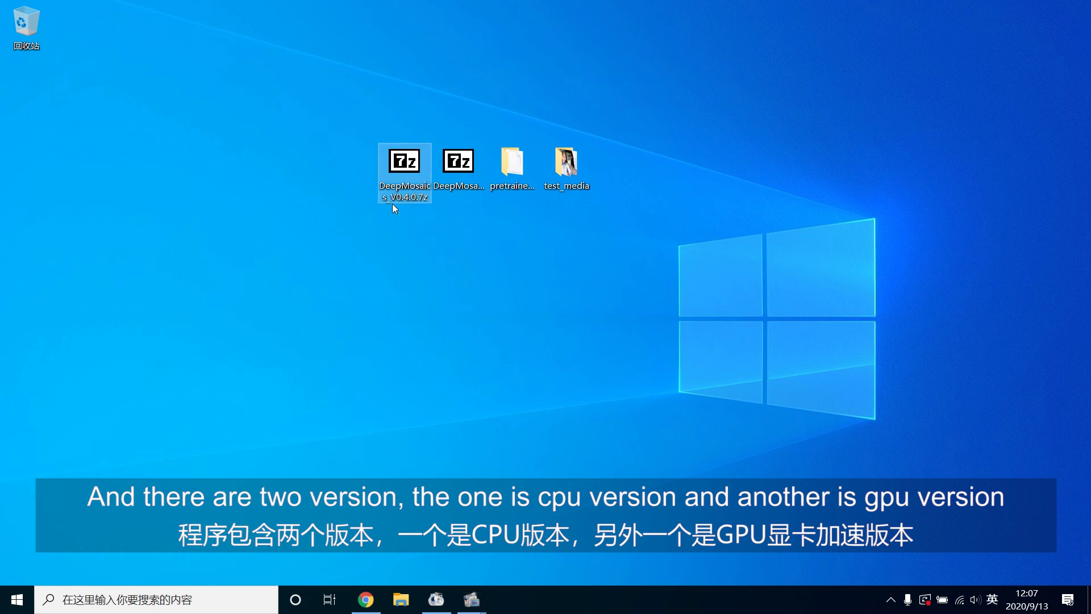
click(454, 181)
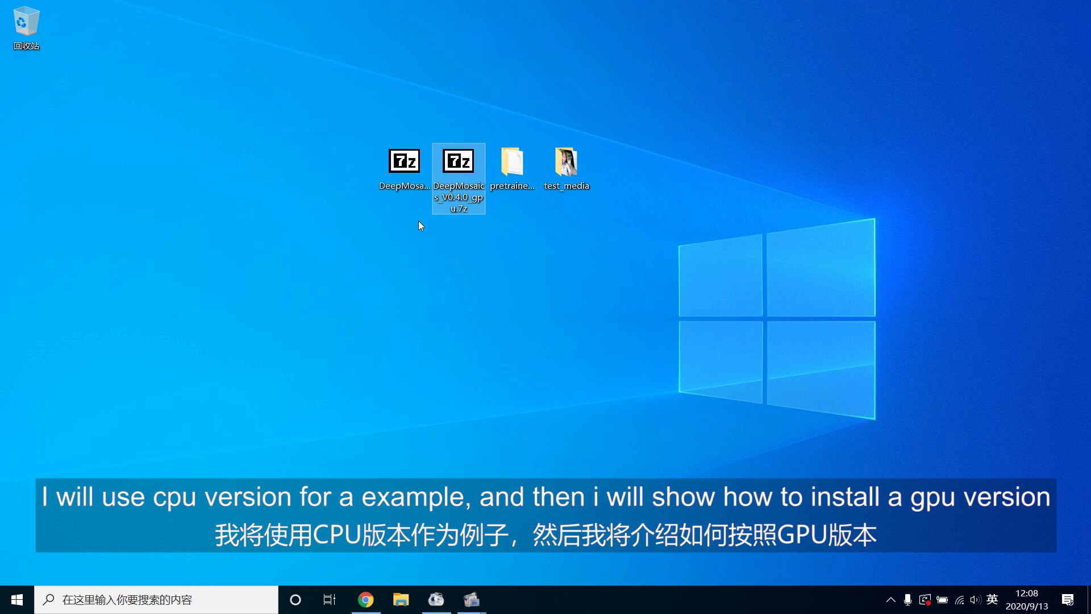
Step: Extract DeepMosaics_V0.4.0.7z with 7-Zip by dragging its folder onto the desktop, then close 7-Zip
double_click(408, 176)
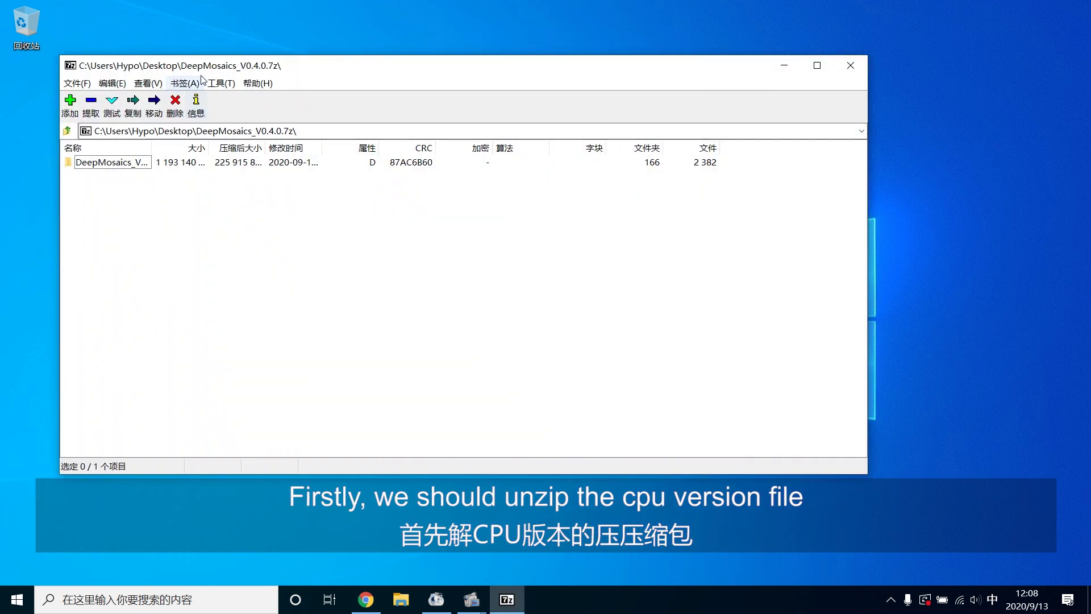
drag(201, 66, 749, 160)
drag(639, 258, 426, 278)
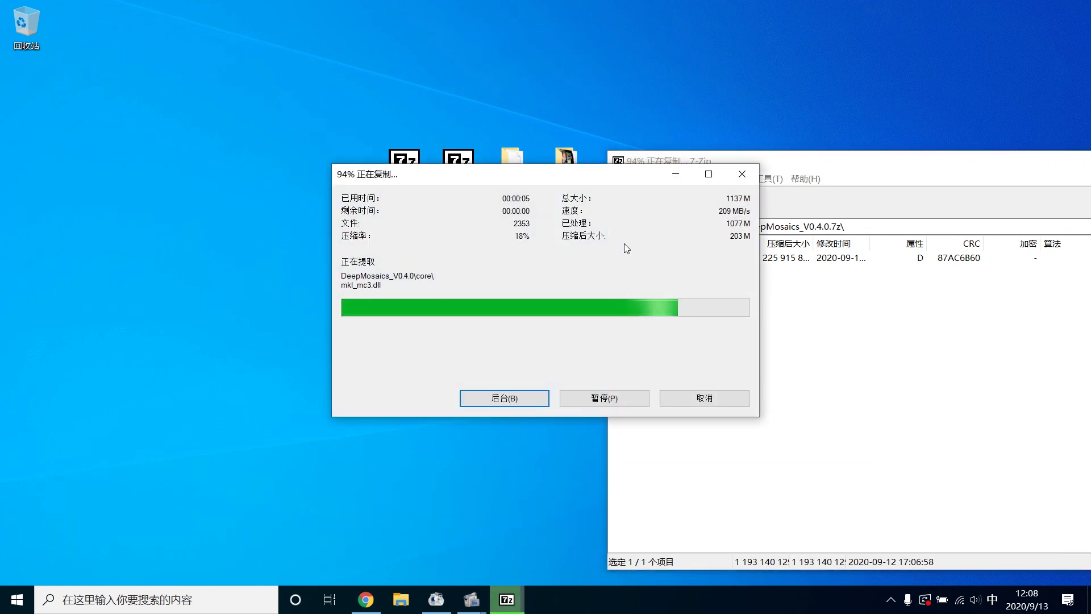
key(alt+F4)
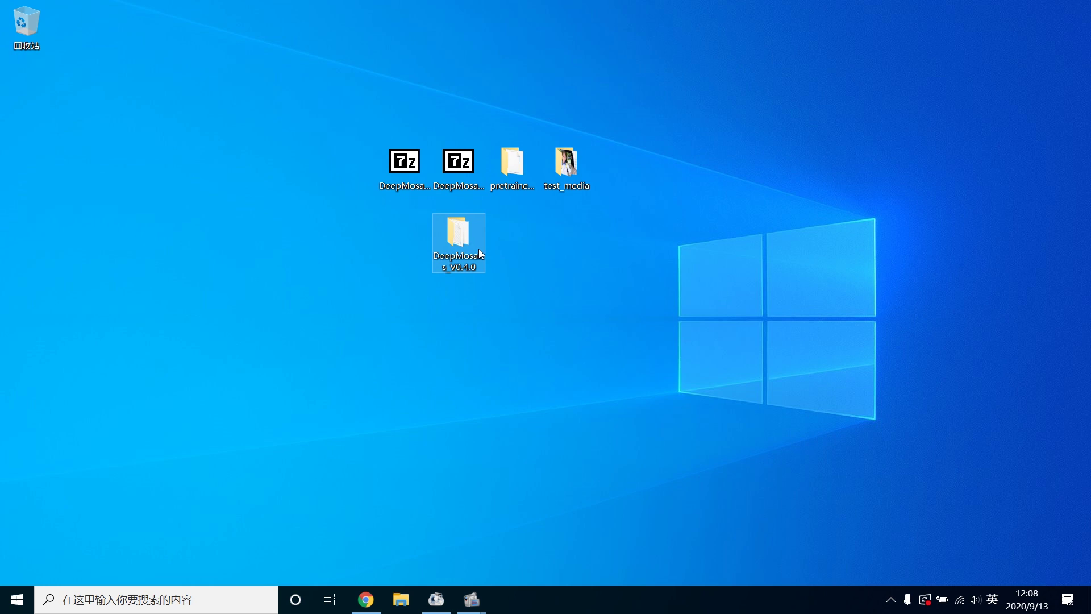
Step: Launch deepmosaic.exe from the DeepMosaics_V0.4.0 folder and enable More Options
double_click(480, 253)
click(366, 279)
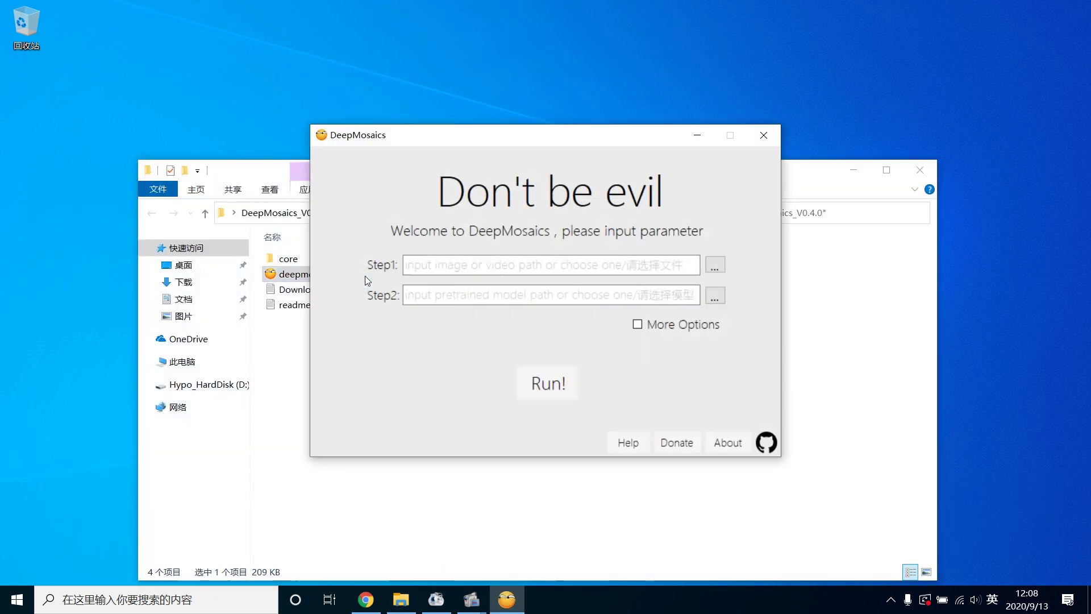
click(637, 324)
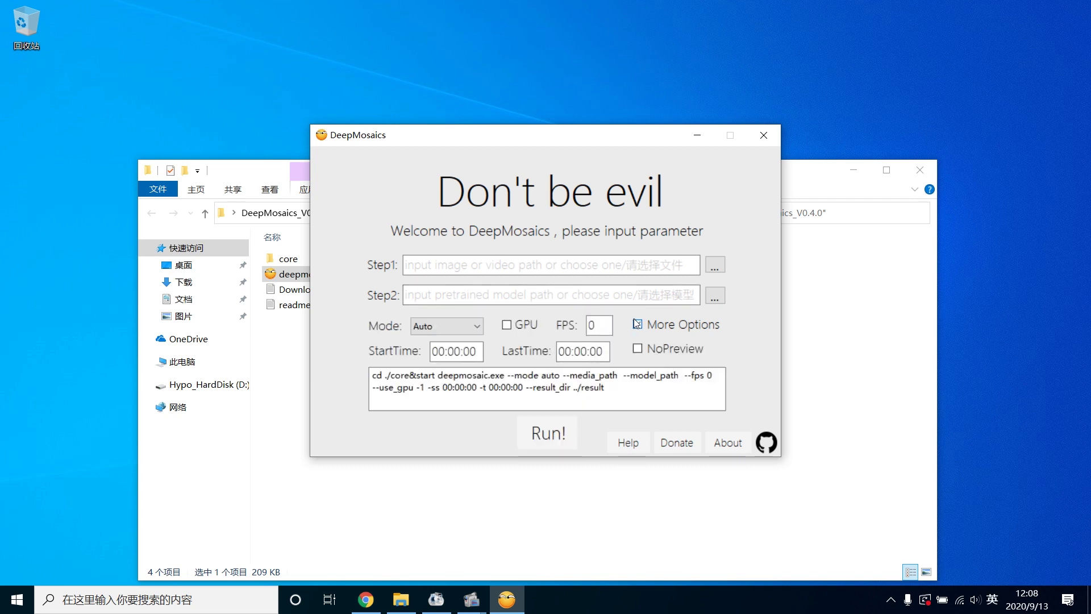
Step: Set the Step1 input media to Desktop\test_media\clean_test.jpg
click(715, 264)
click(363, 257)
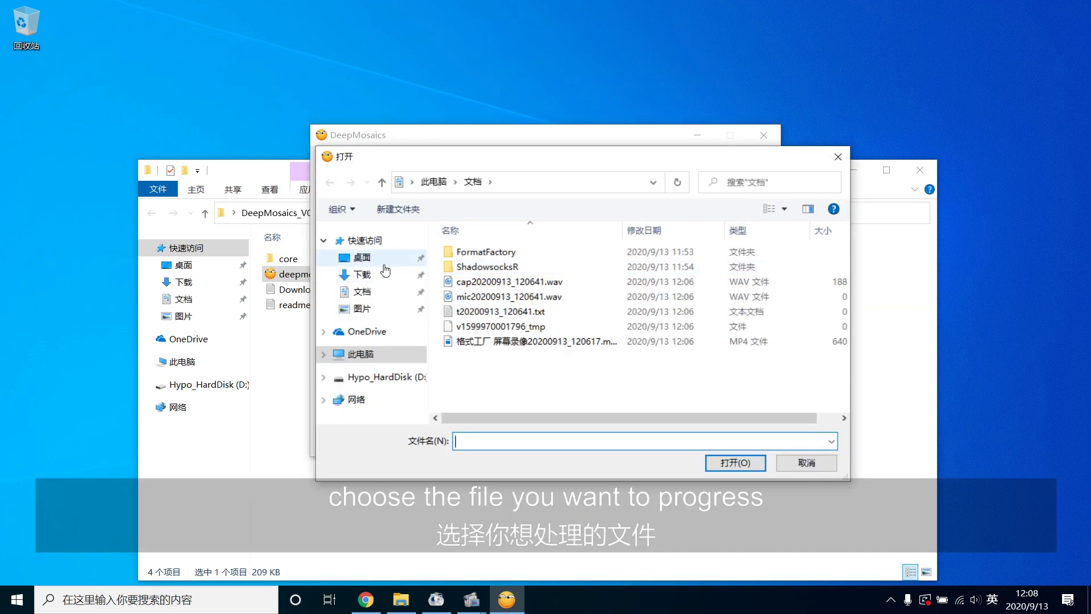
click(528, 278)
double_click(527, 278)
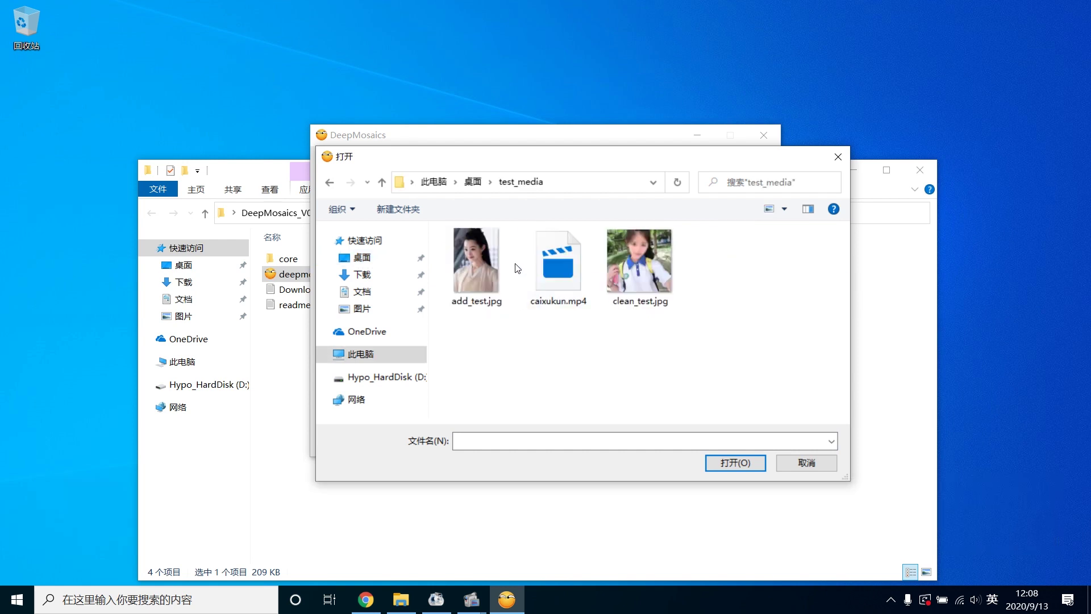
click(620, 266)
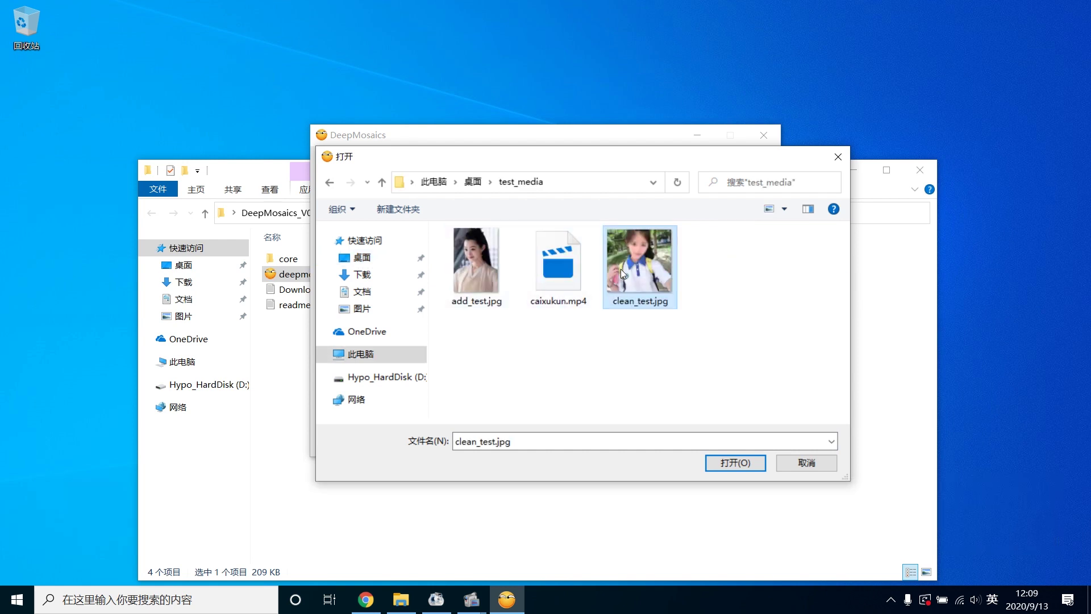
click(721, 464)
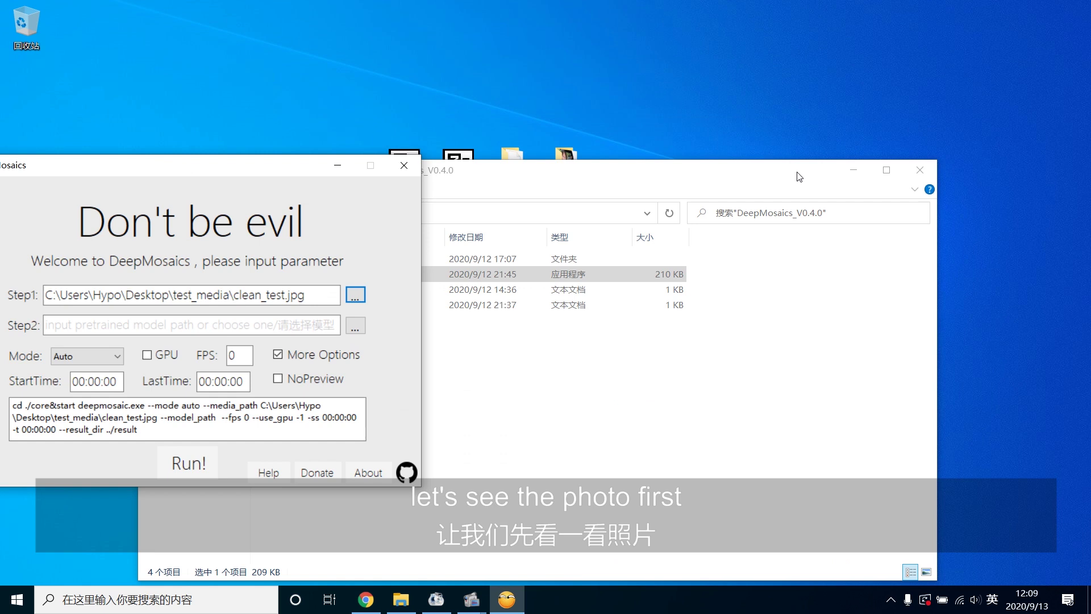
Step: Open test_media\clean_test.jpg in Photos and place it to the right of DeepMosaics
click(842, 173)
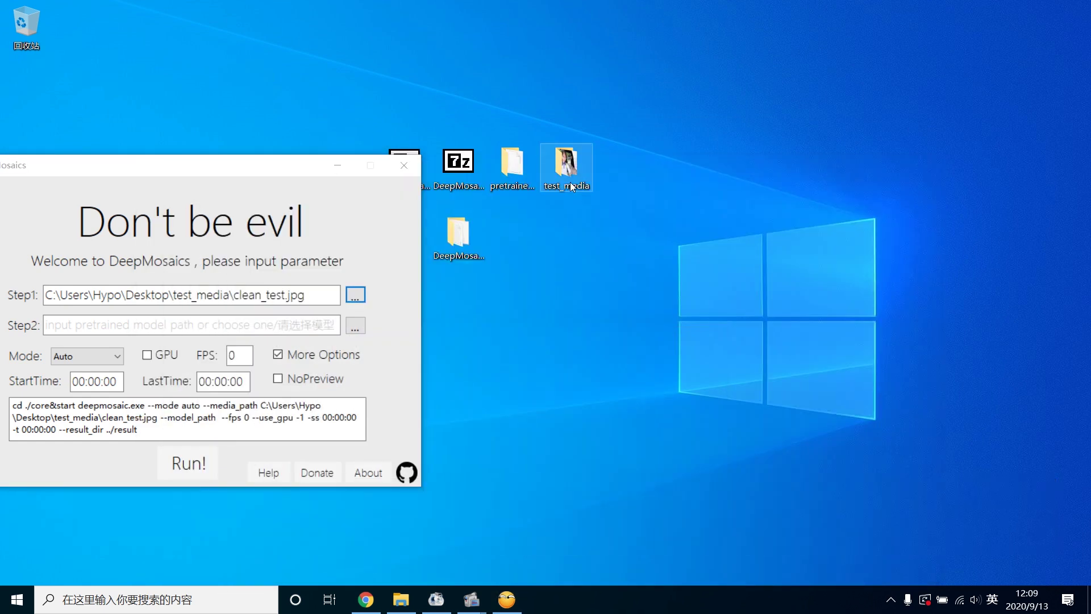
double_click(573, 187)
double_click(444, 265)
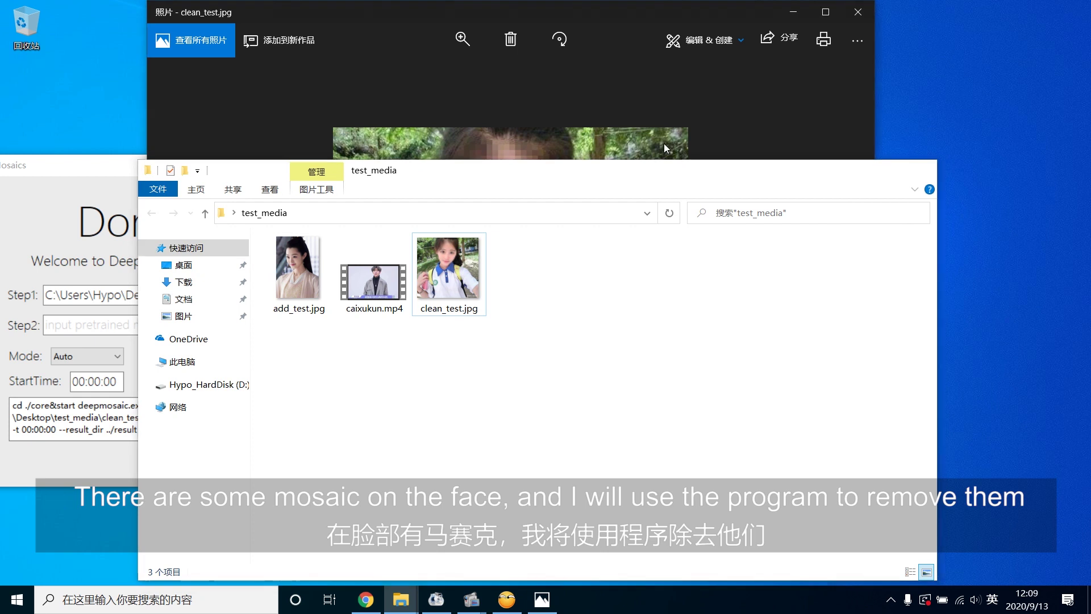
click(664, 143)
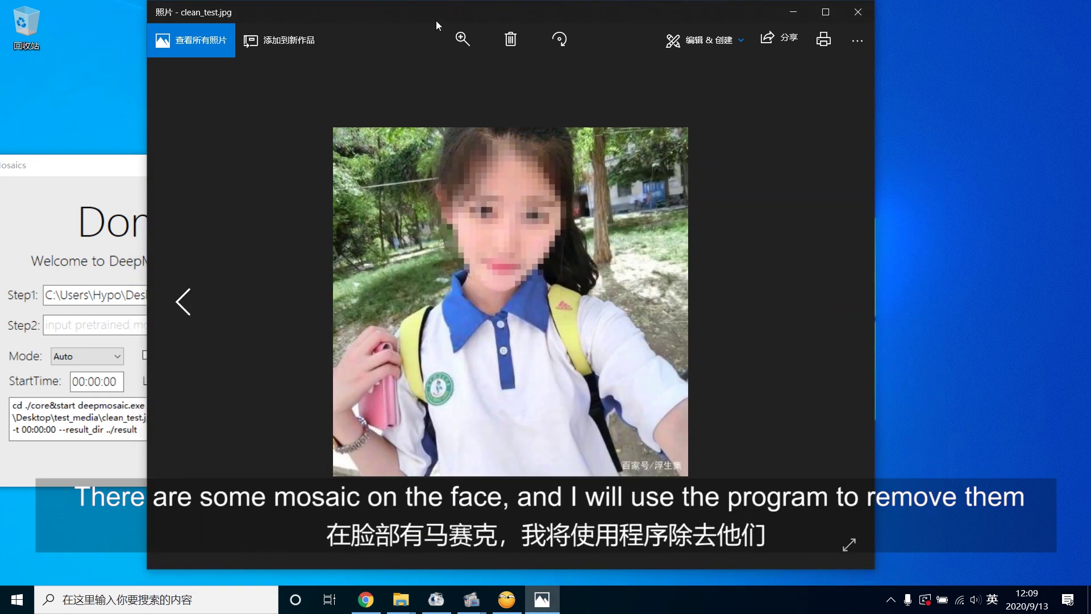
drag(435, 20, 710, 32)
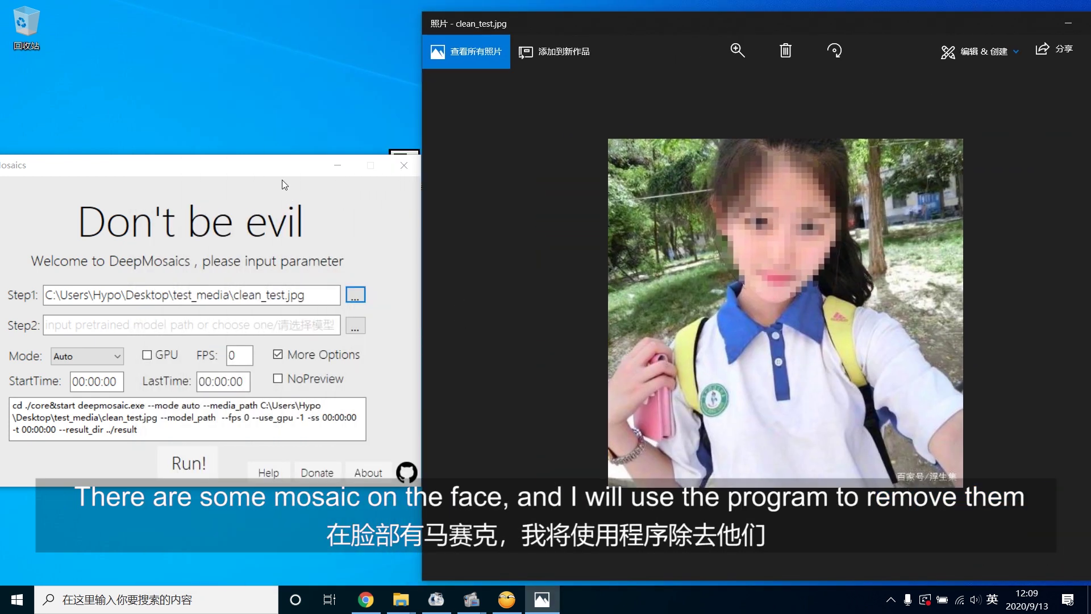
drag(281, 171, 738, 148)
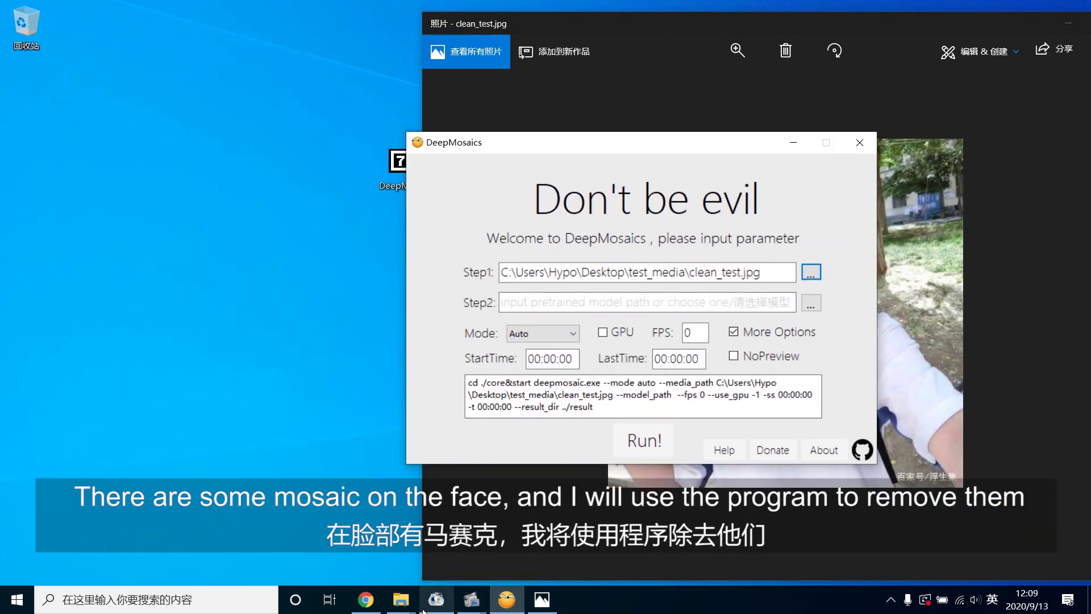
Step: Set the Step2 model to pretrained_models\mosaic\clean_face_HD.pth
click(401, 599)
click(786, 302)
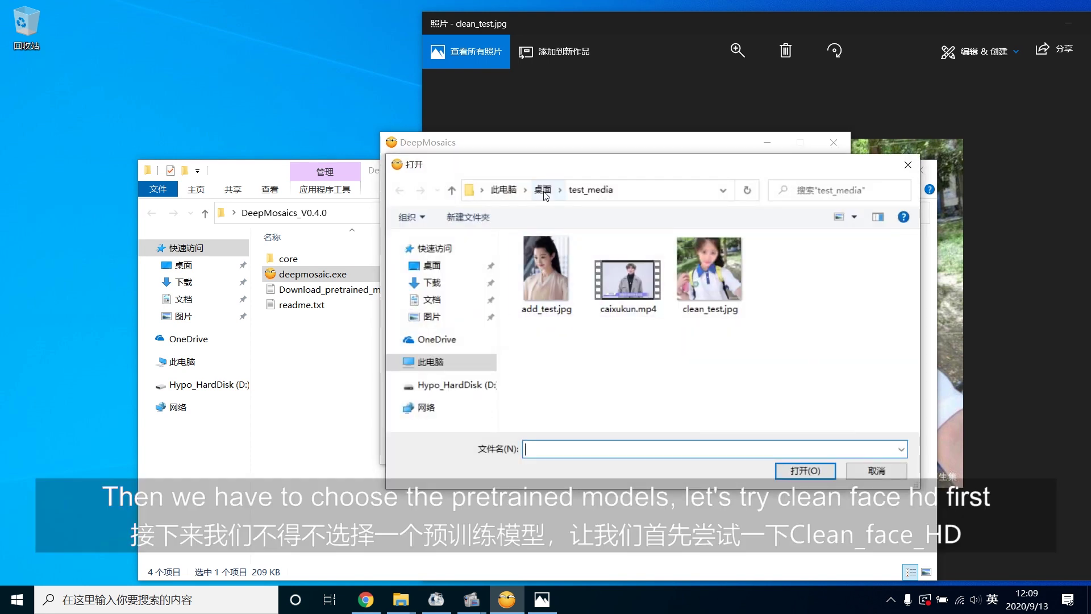
click(543, 189)
double_click(556, 270)
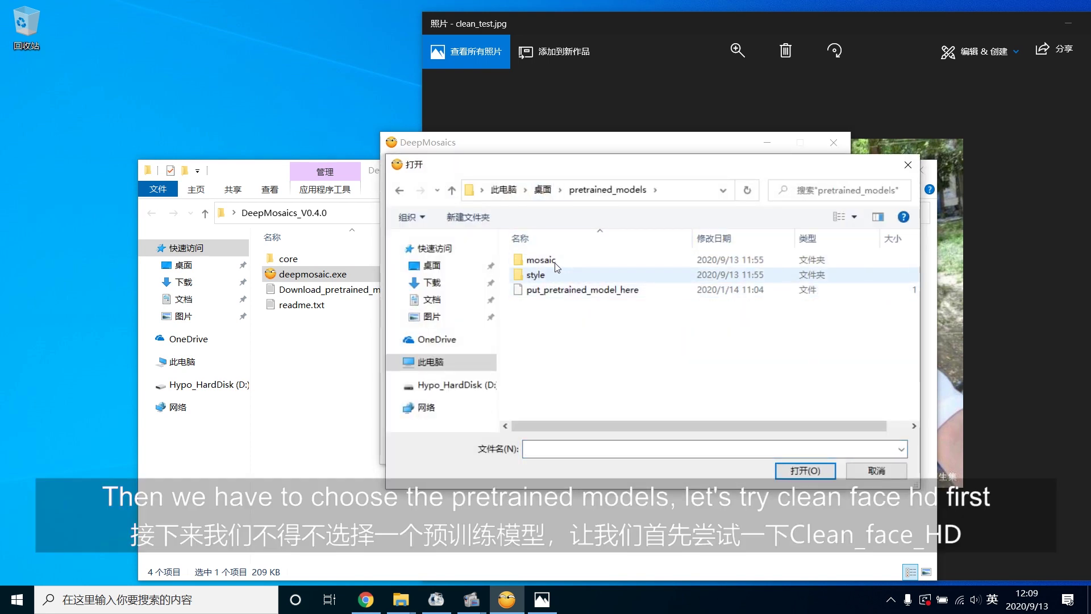
double_click(556, 265)
click(562, 289)
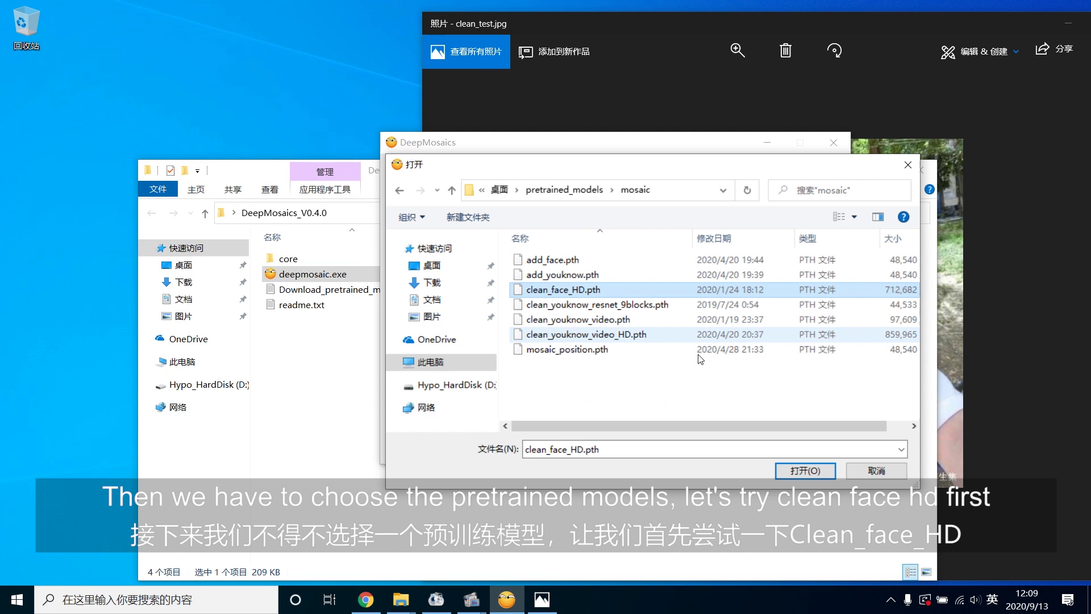
click(793, 476)
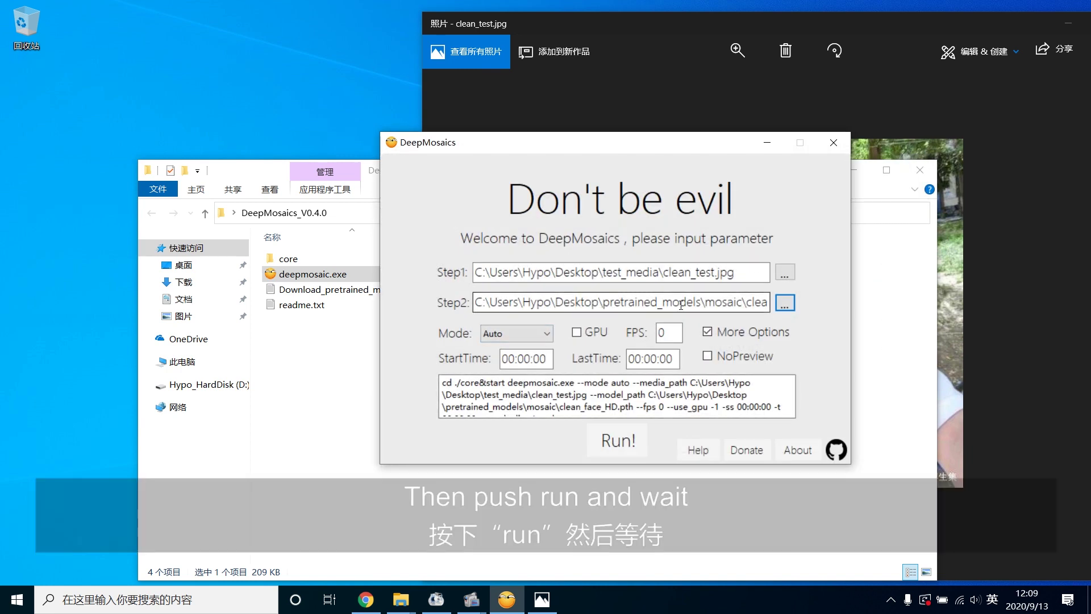
Step: Run the mosaic cleanup on clean_test.jpg with Task Manager open to monitor usage
click(618, 441)
right_click(664, 600)
click(721, 519)
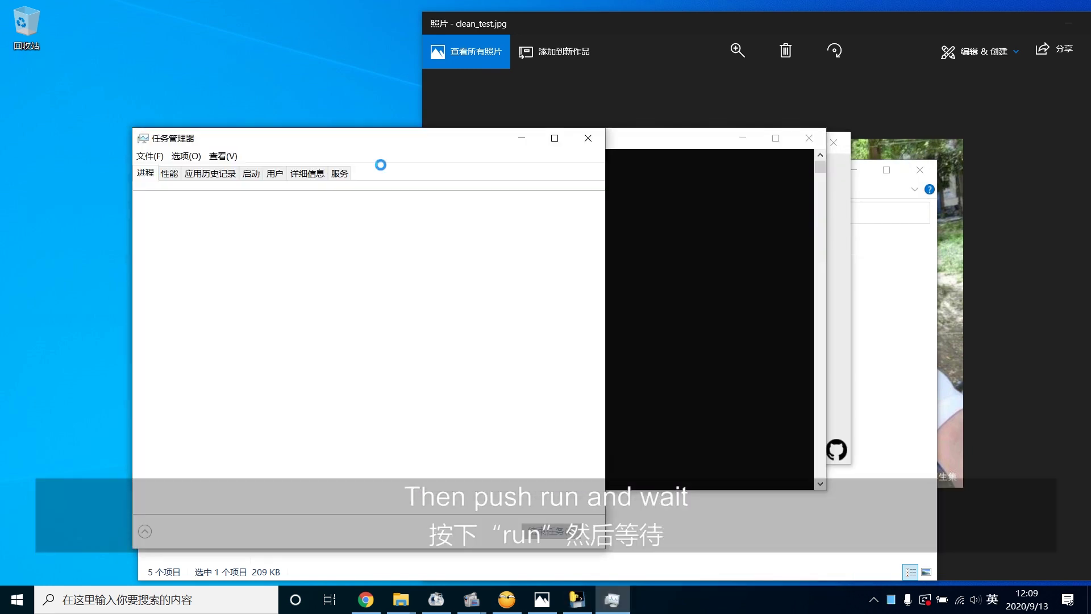
drag(340, 139, 209, 29)
click(505, 148)
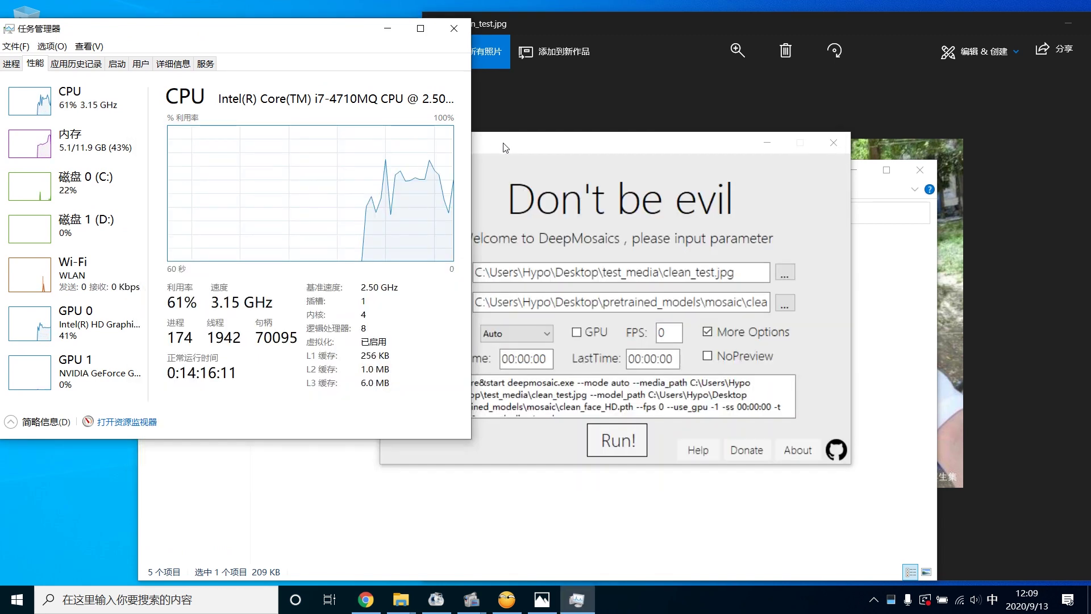
Step: Open result\clean_test_clean.jpg in Photos and place it beside the pixelated original
click(401, 599)
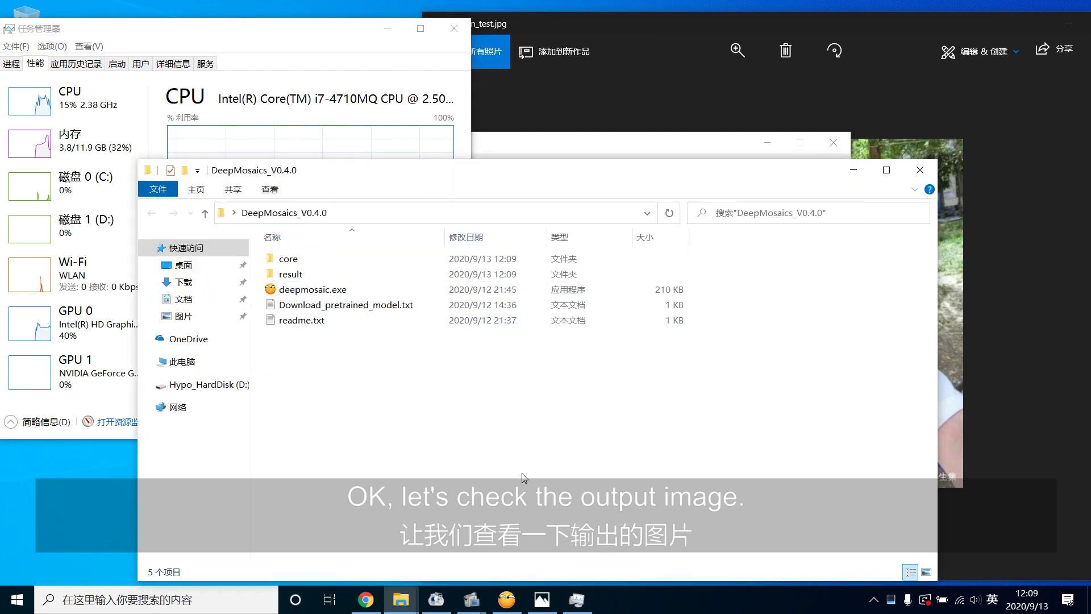
double_click(383, 278)
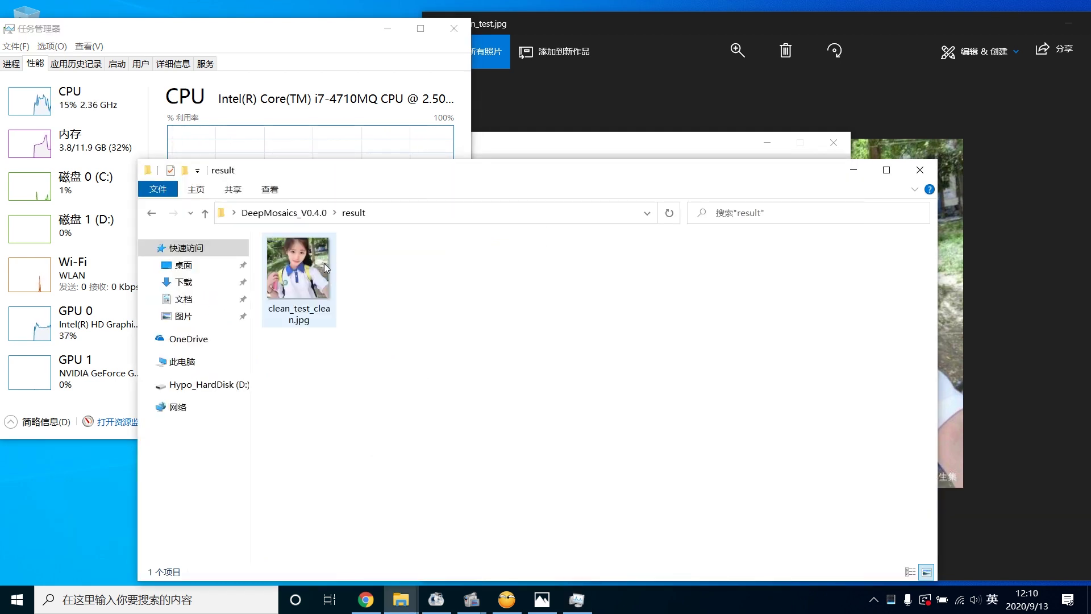
double_click(315, 278)
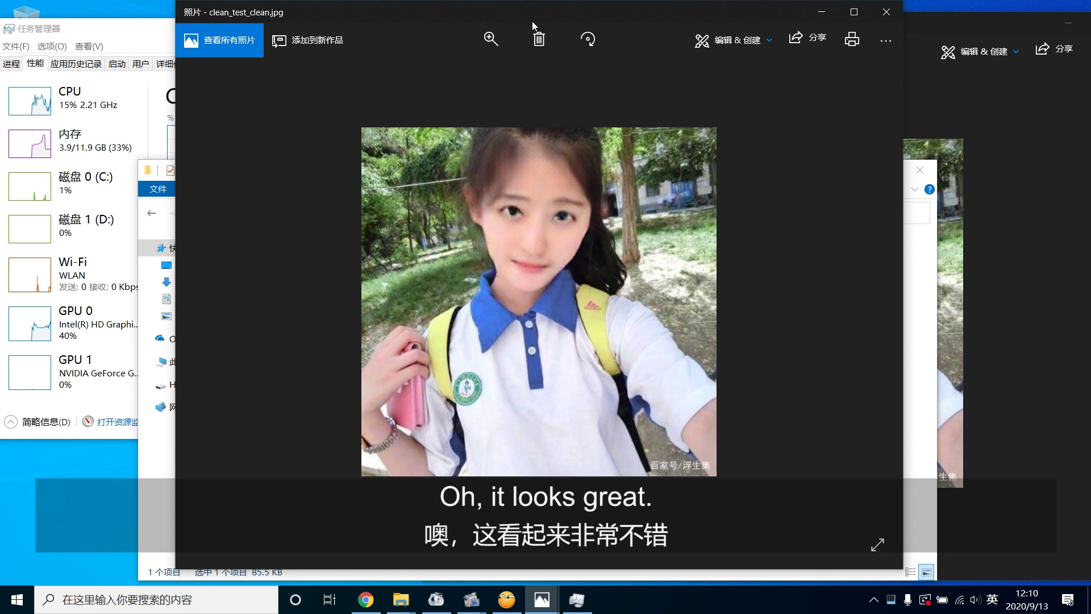
drag(672, 12, 444, 29)
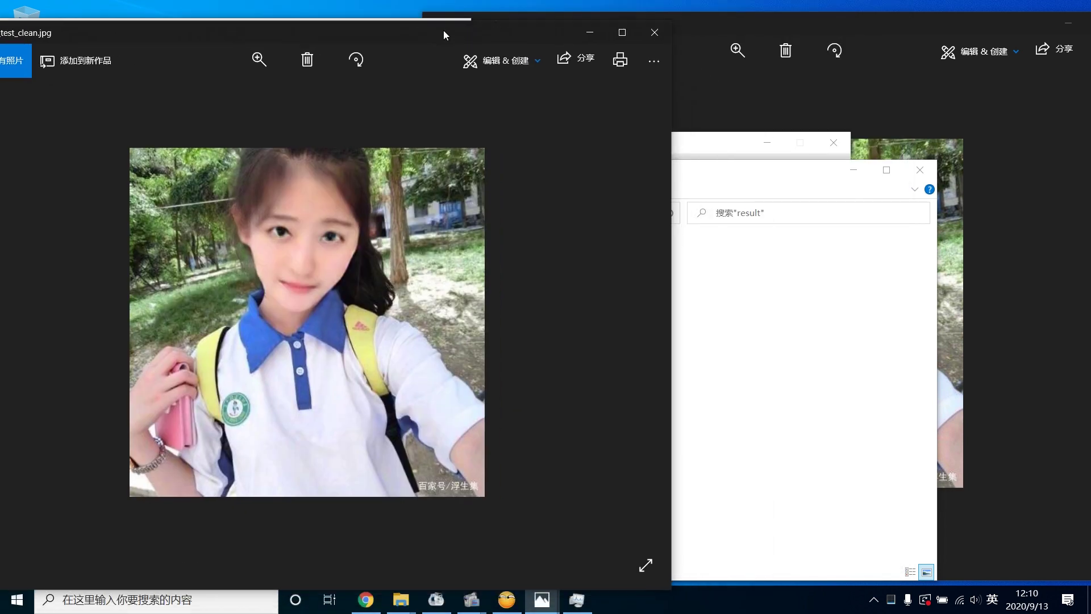
drag(907, 28, 954, 33)
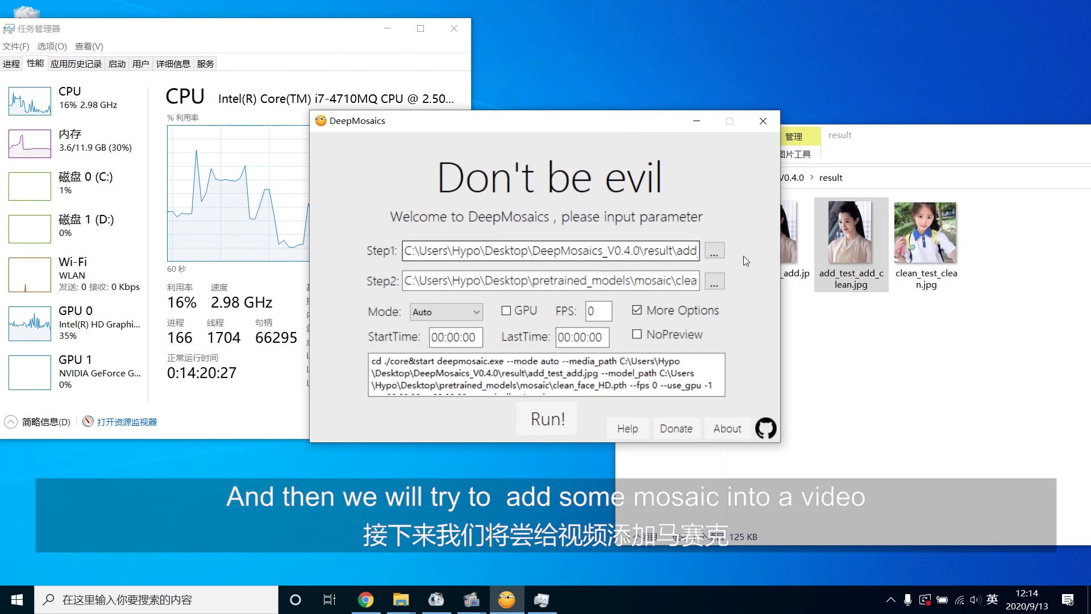
Step: Set test_media\caixukun.mp4 as the DeepMosaics input and bring up the test_media folder window
click(718, 251)
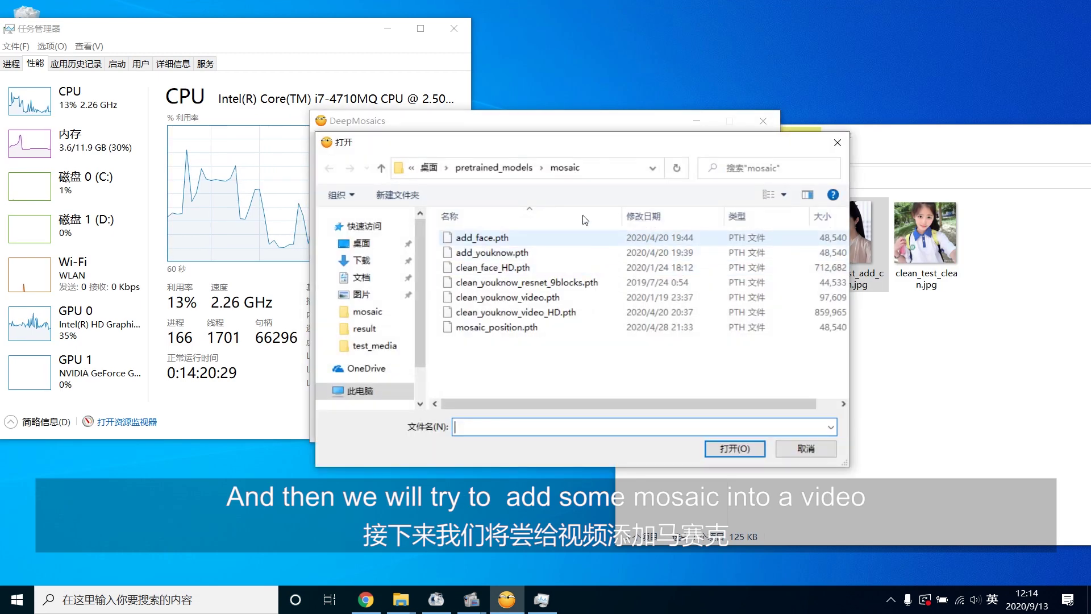
click(528, 167)
click(463, 172)
double_click(499, 266)
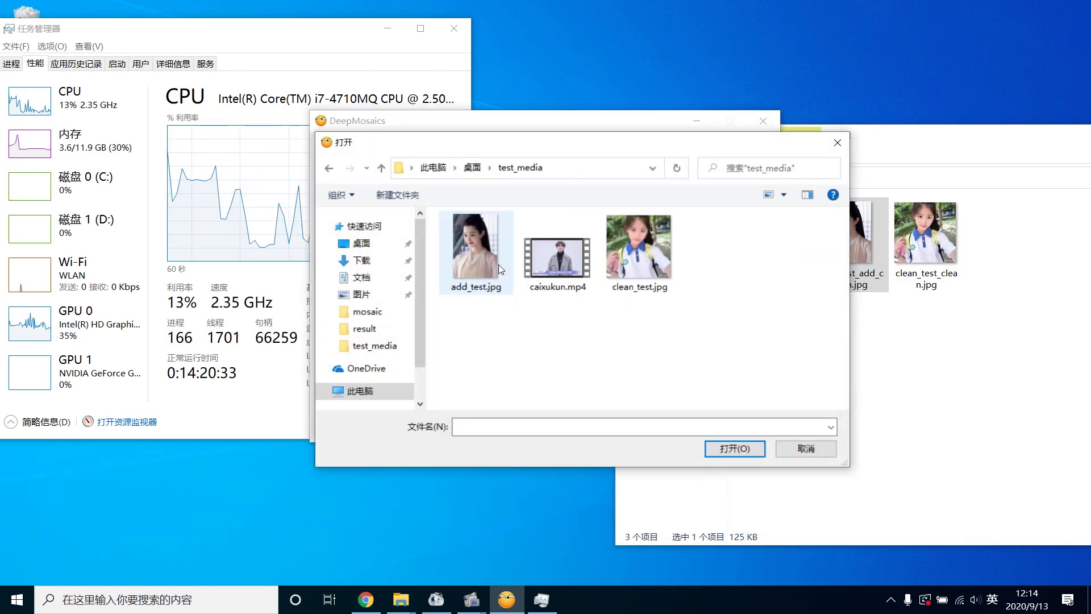
click(557, 250)
click(733, 449)
click(401, 600)
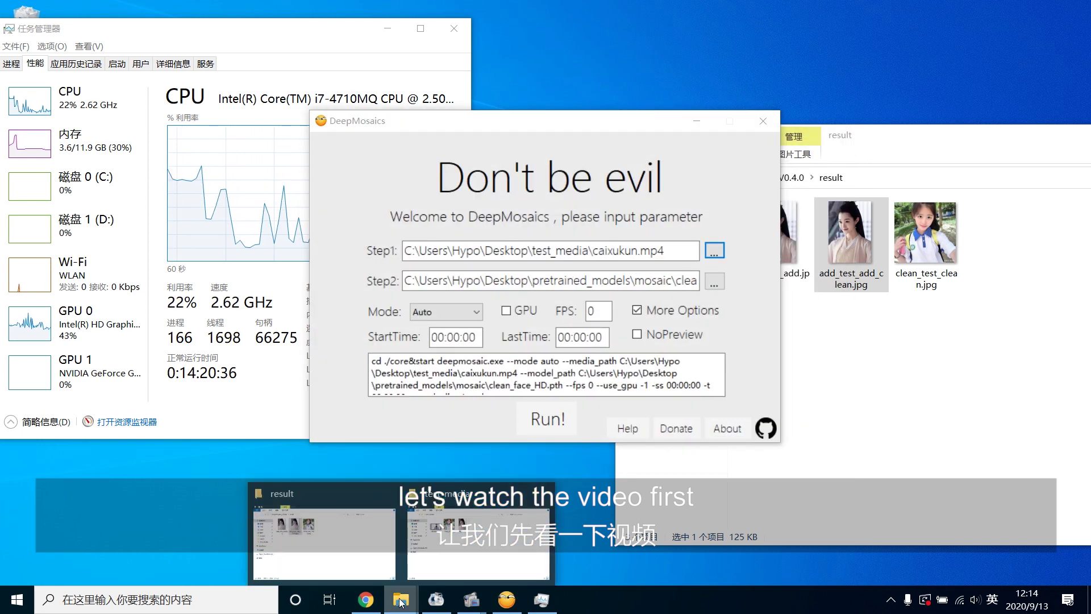
click(478, 542)
Step: Play caixukun.mp4, jump to a few points on the seek bar, pause, and close the player
double_click(307, 285)
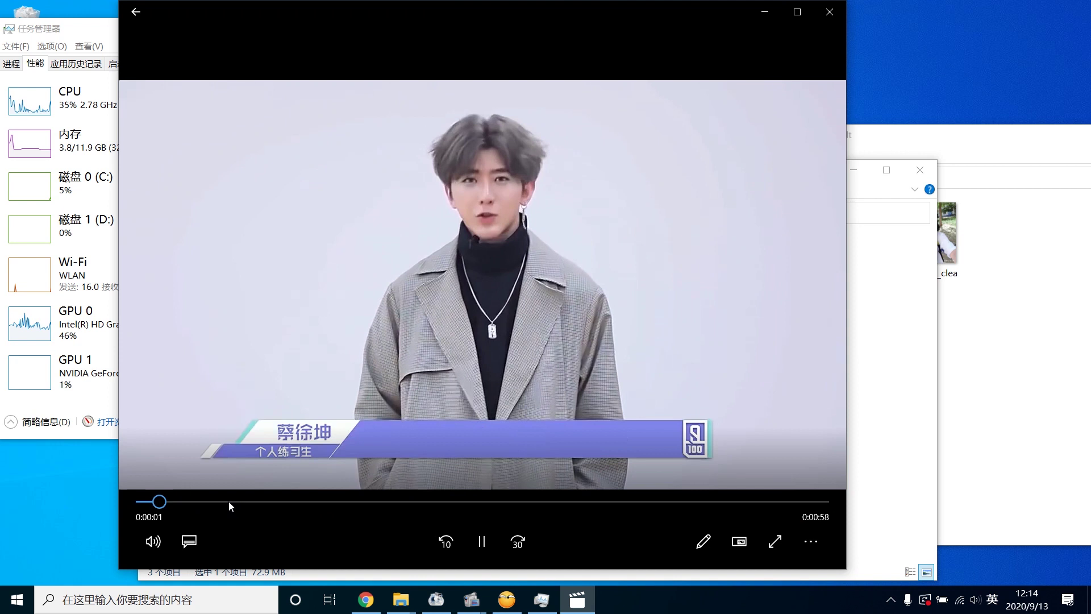
click(269, 502)
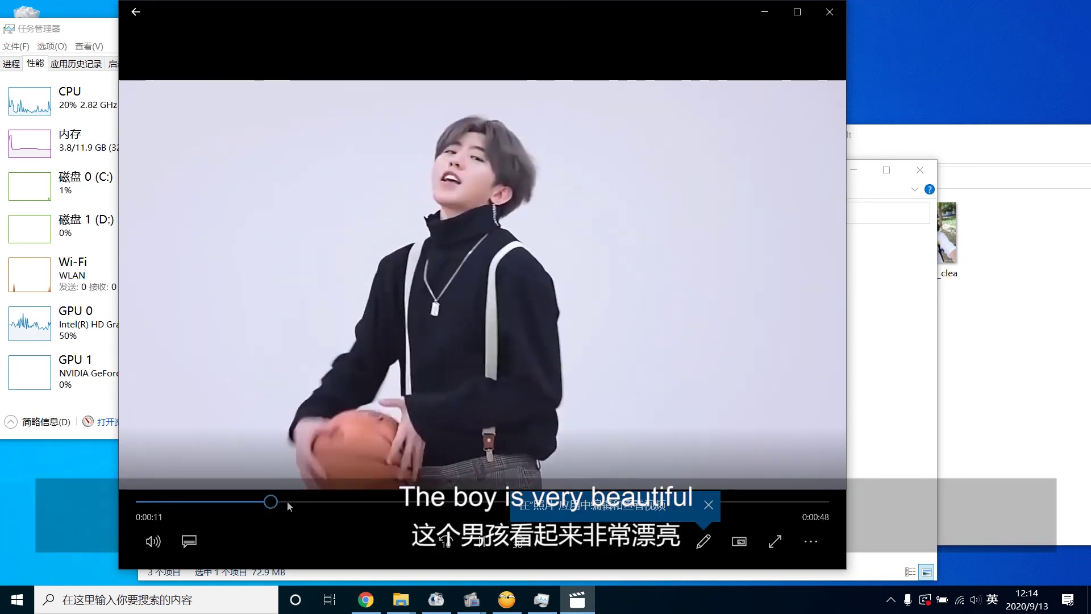
click(213, 502)
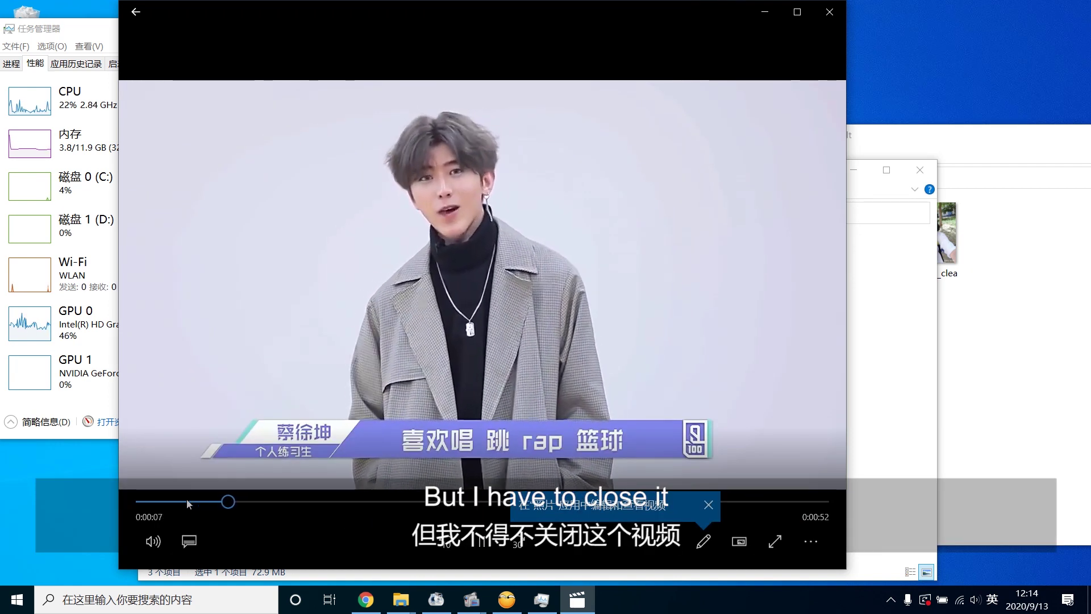
click(187, 501)
click(480, 541)
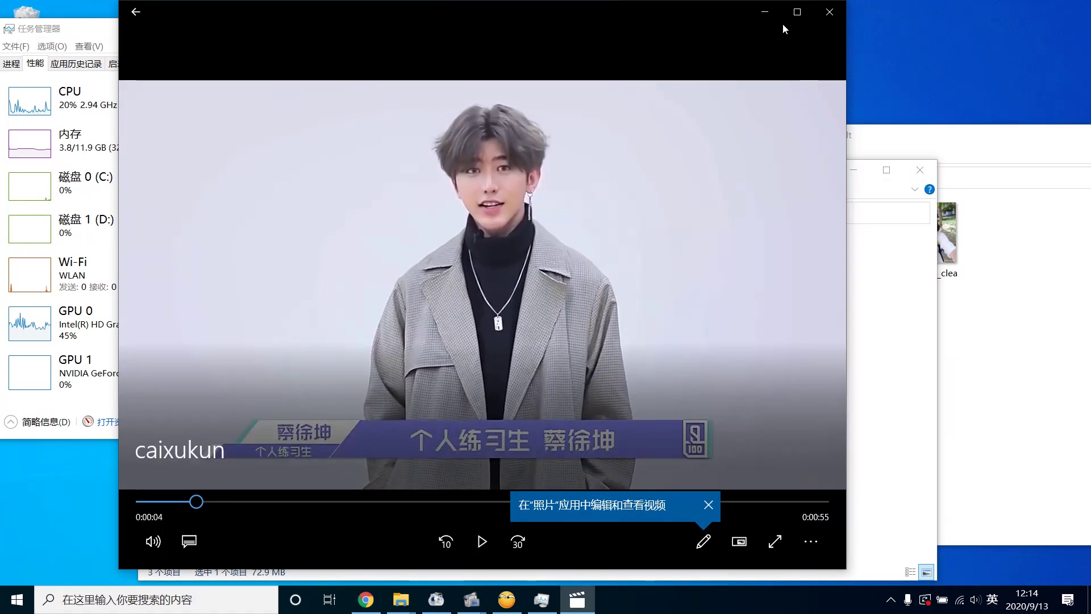
click(829, 10)
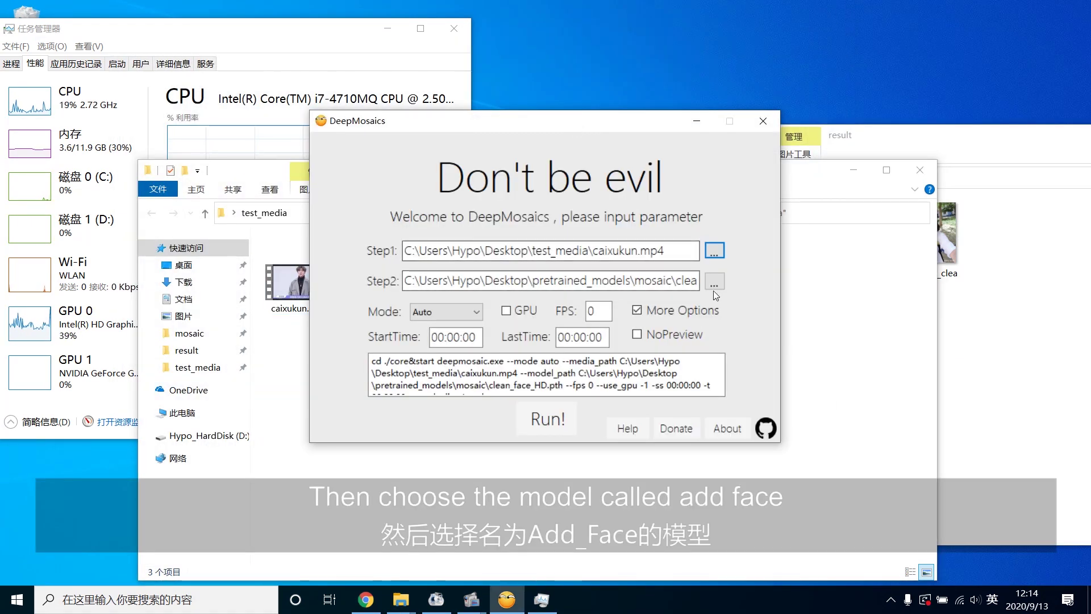
Step: Set the Step2 model to pretrained_models\mosaic\add_face.pth
click(714, 291)
key(alt+Up)
double_click(537, 252)
double_click(511, 237)
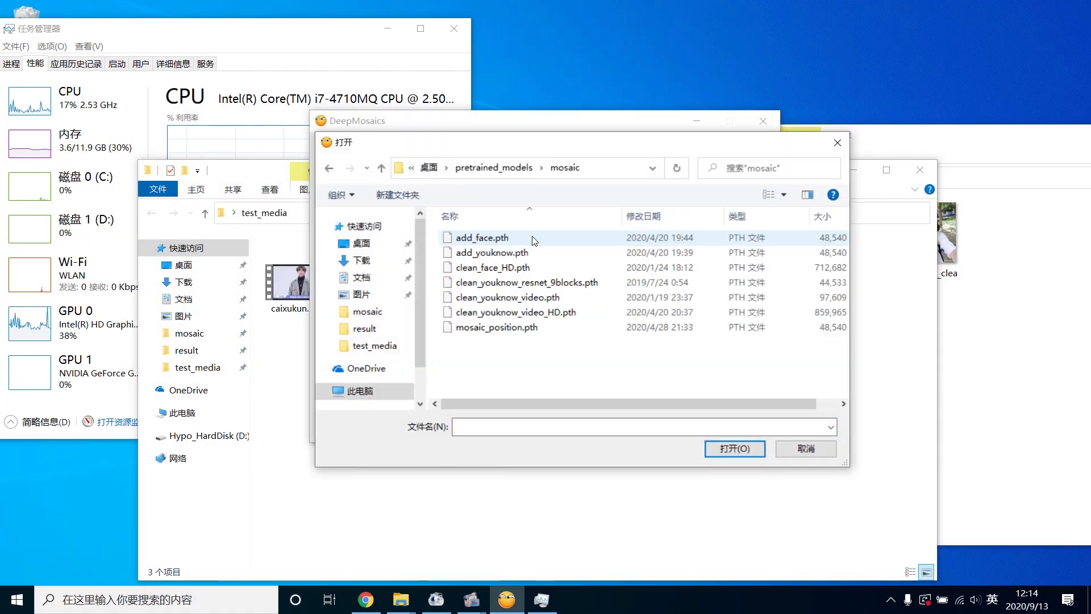
double_click(527, 237)
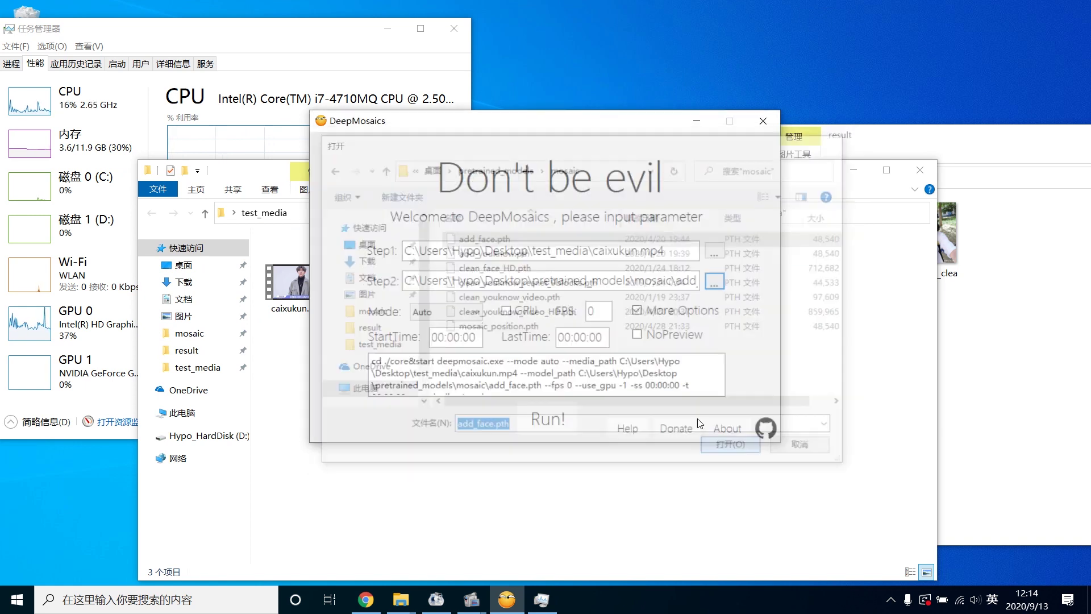
Step: Process the 00:00:01–00:00:02 span, then play the output result\caixukun_add.mp4
click(480, 339)
key(BackSpace)
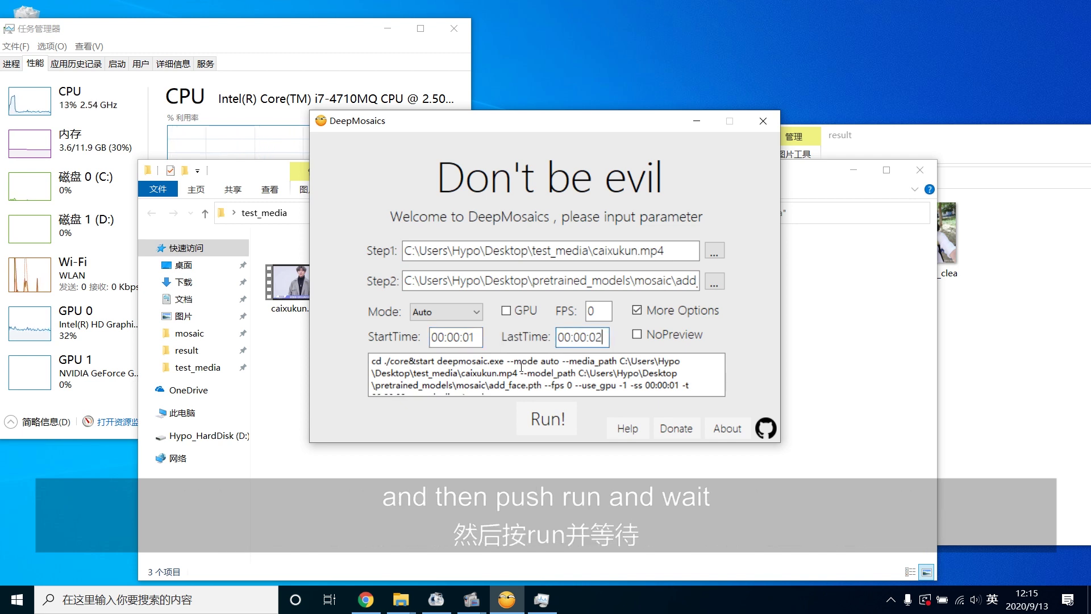
click(533, 406)
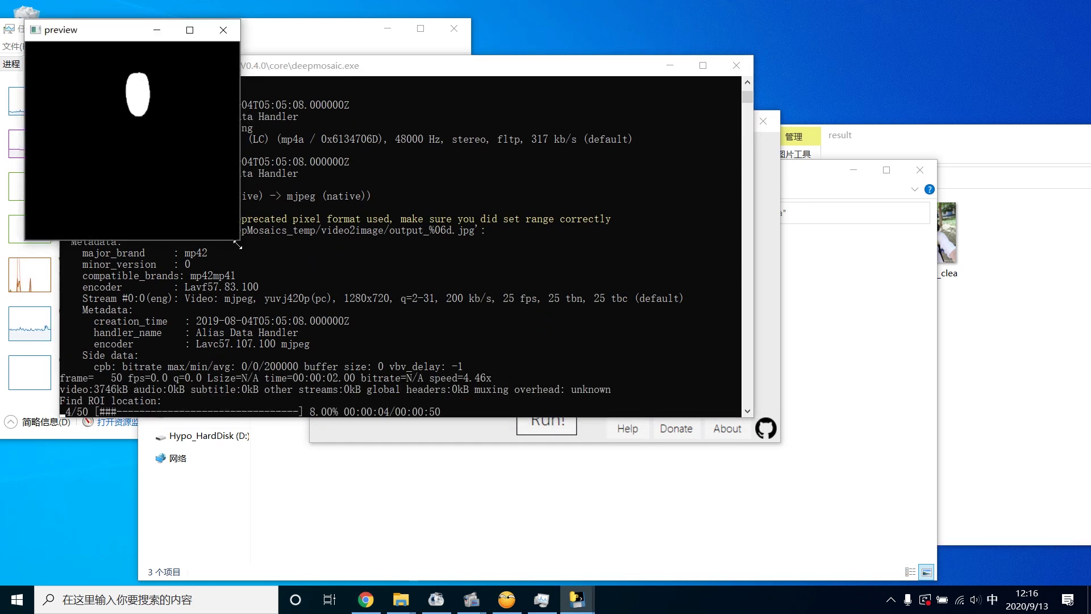
drag(237, 244, 381, 245)
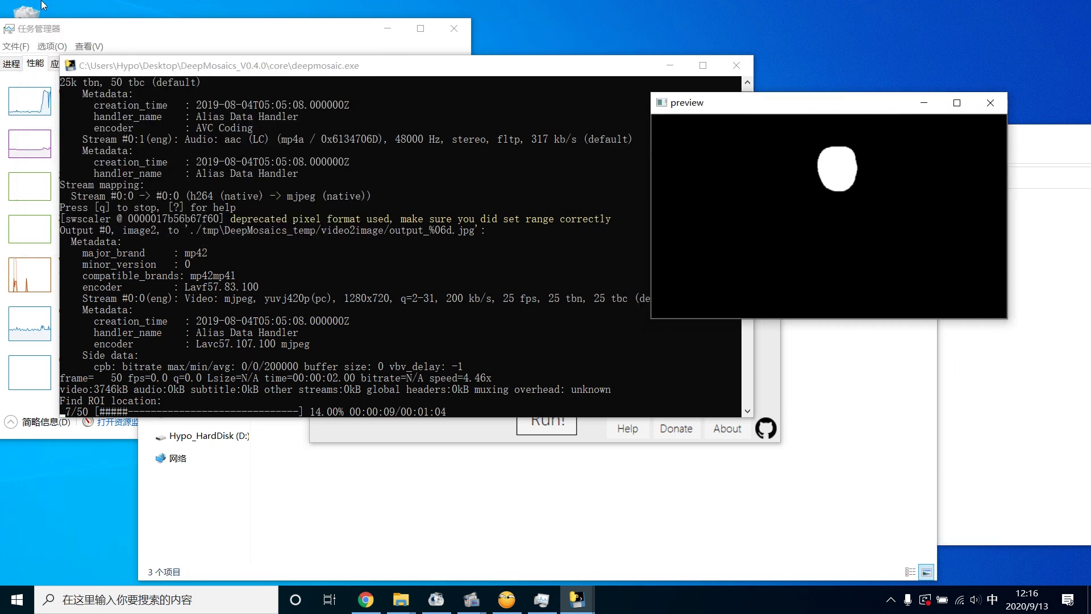
click(30, 101)
click(317, 369)
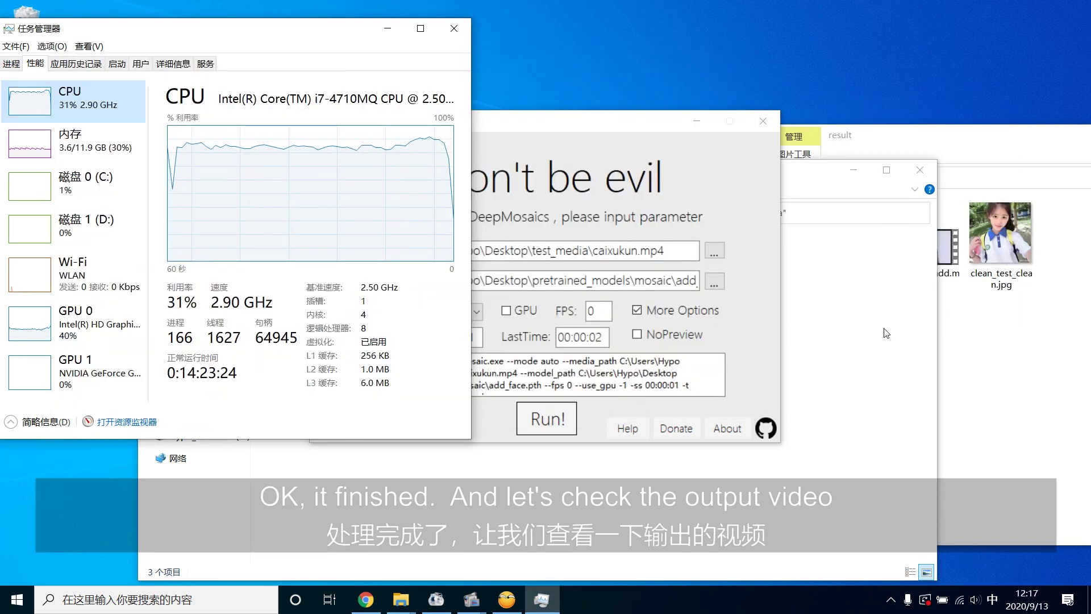
click(926, 245)
double_click(926, 244)
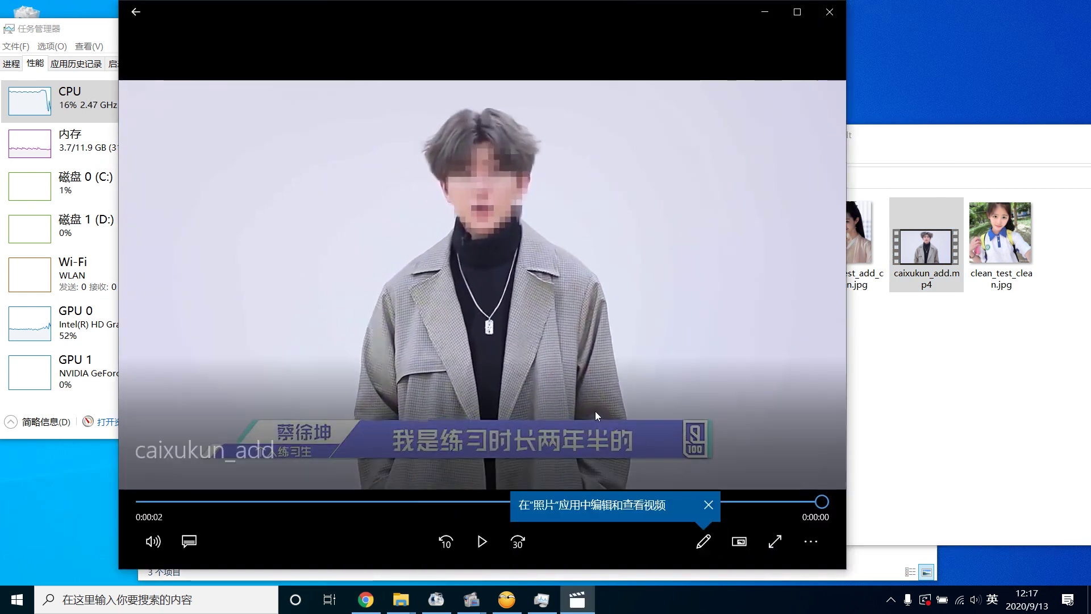
Step: Replay caixukun_add.mp4, close the player, and browse the Step1 file chooser up to pretrained_models
click(595, 411)
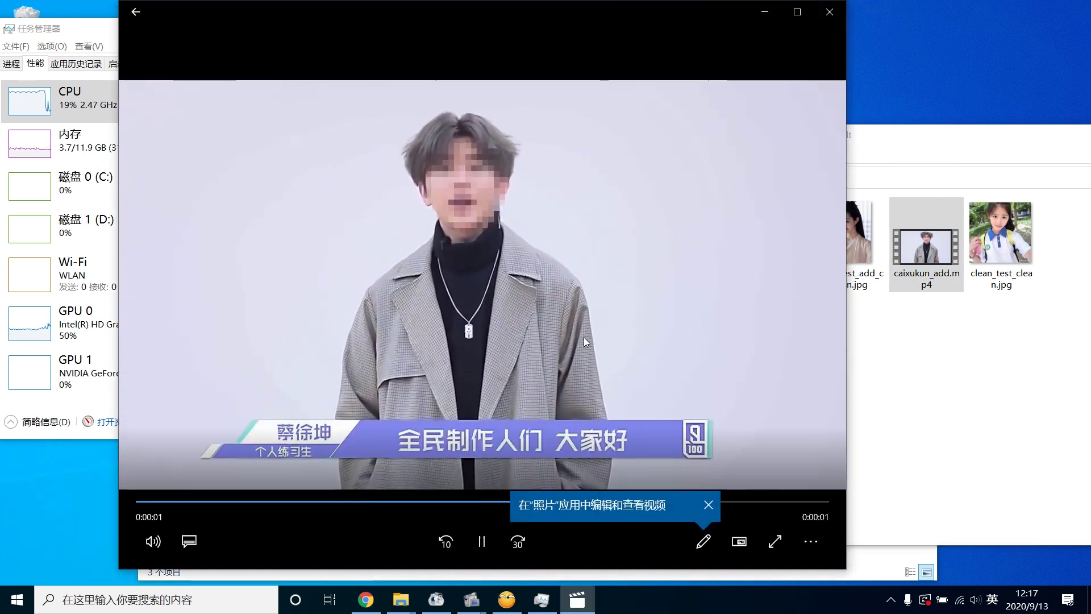
click(829, 12)
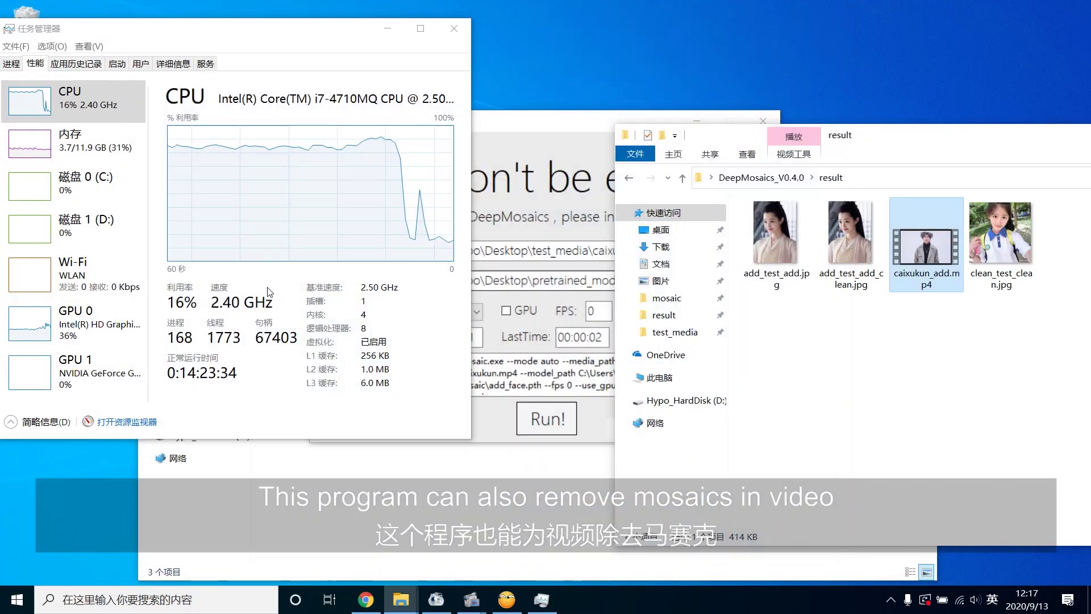
click(548, 141)
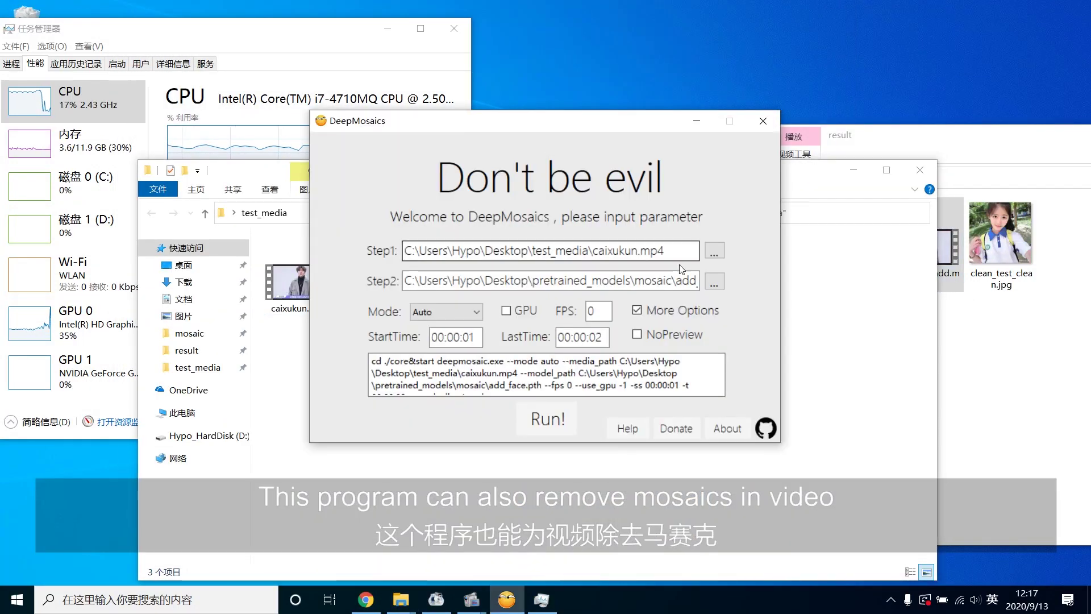
click(714, 253)
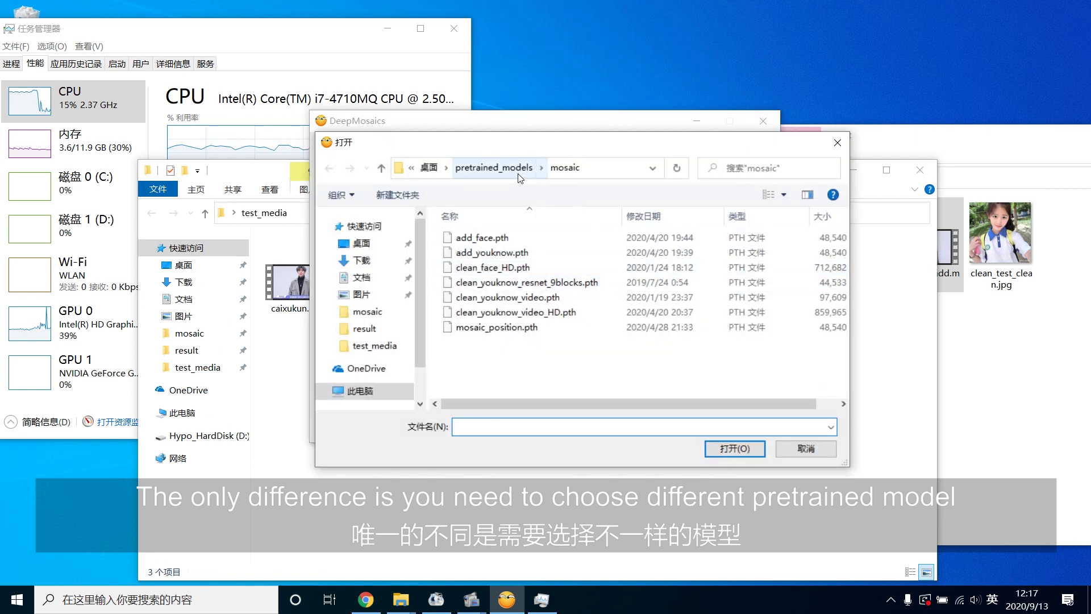
click(518, 168)
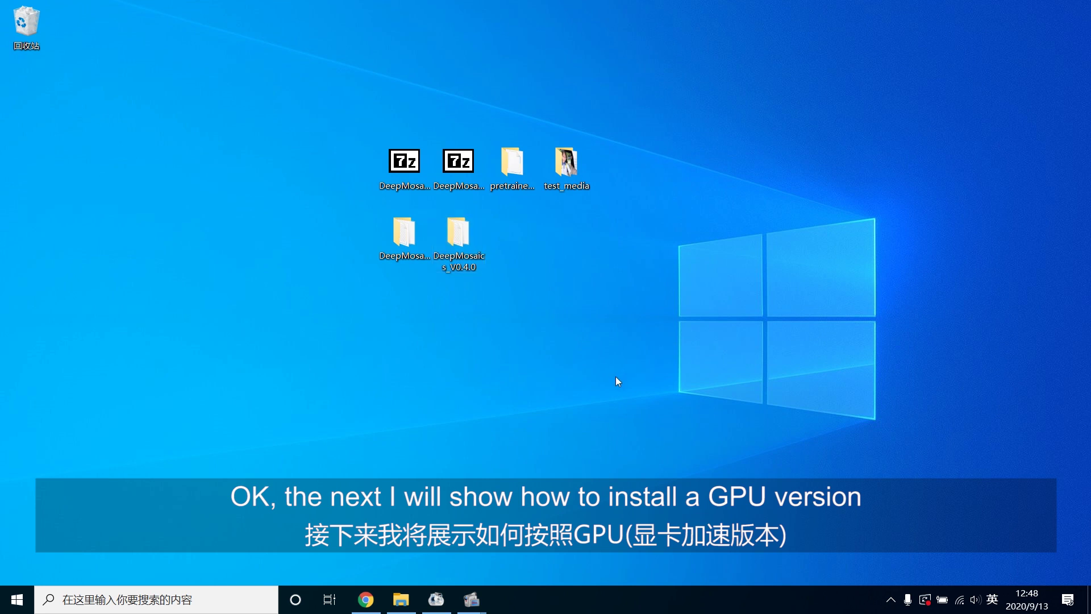
Step: Open How_to_Install.txt from DeepMosaics_V0.4.0_gpu and select the Visual C++ redistributable download link
click(402, 246)
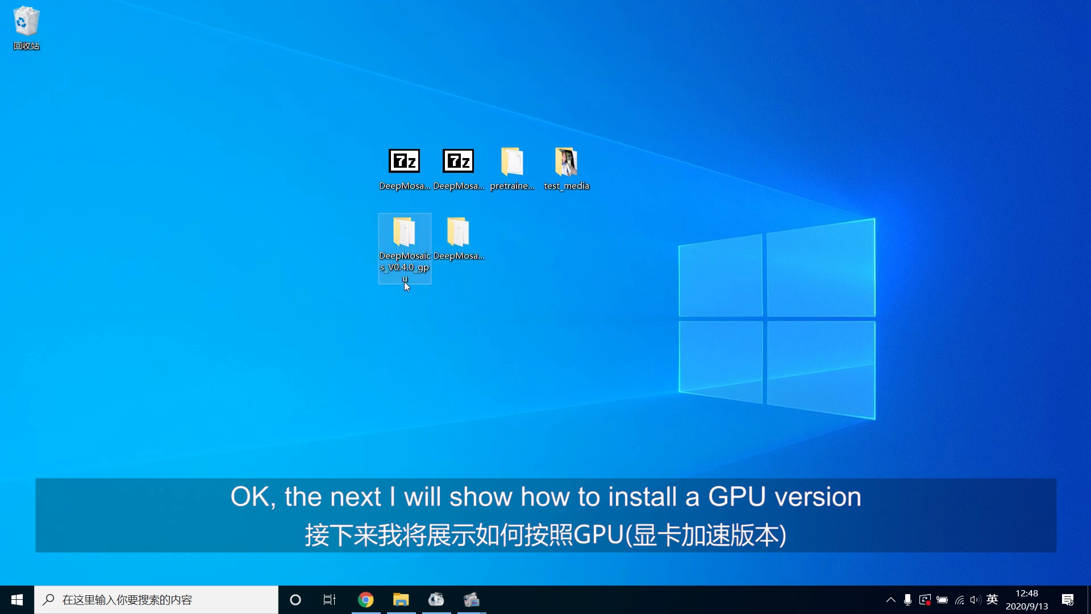
double_click(400, 267)
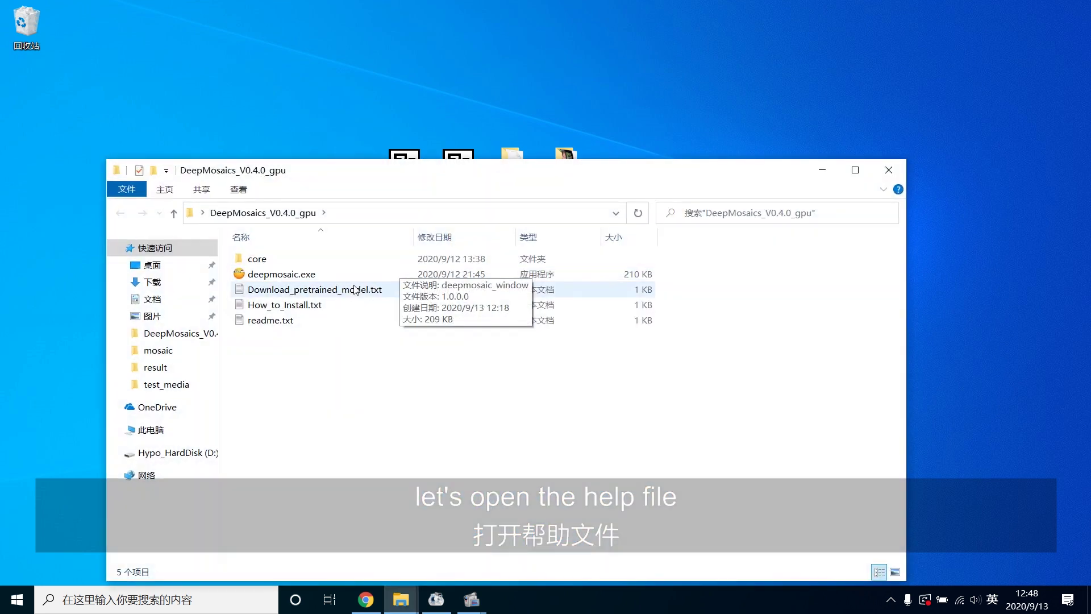
double_click(342, 304)
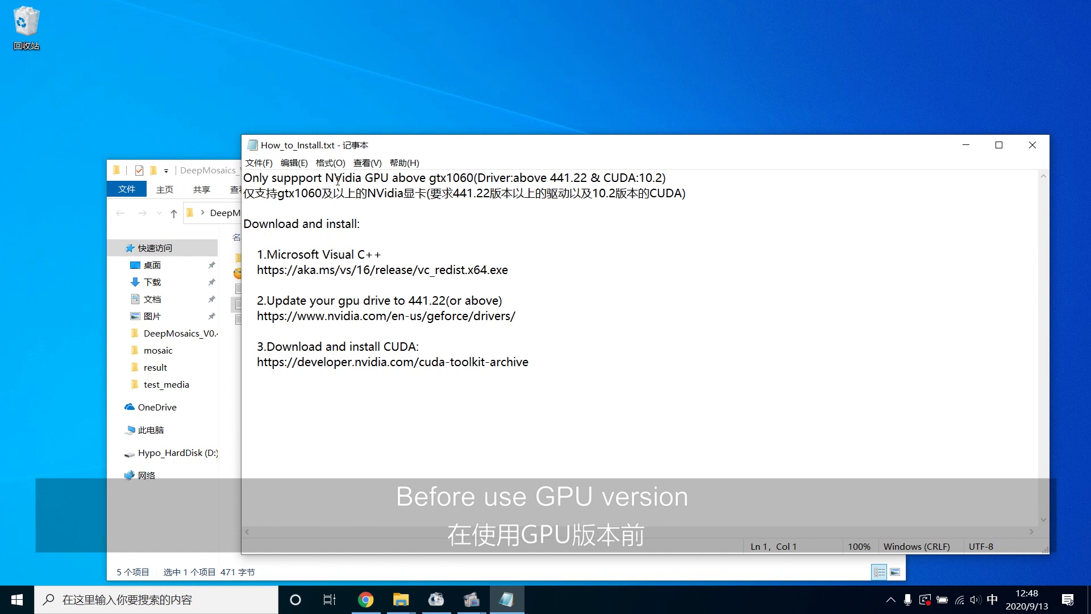
drag(325, 178, 465, 178)
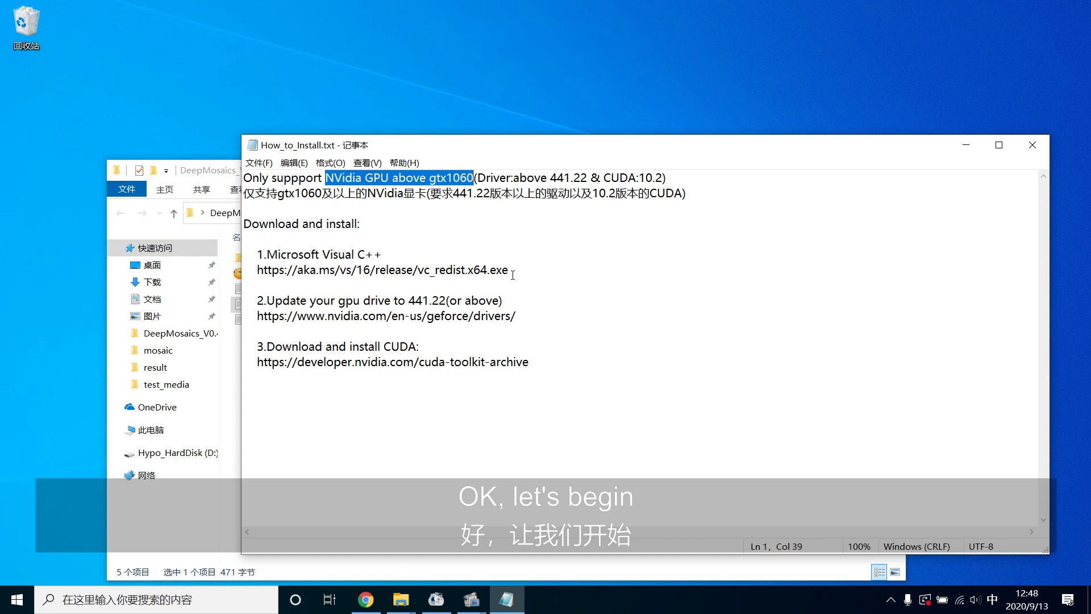
drag(513, 271, 280, 274)
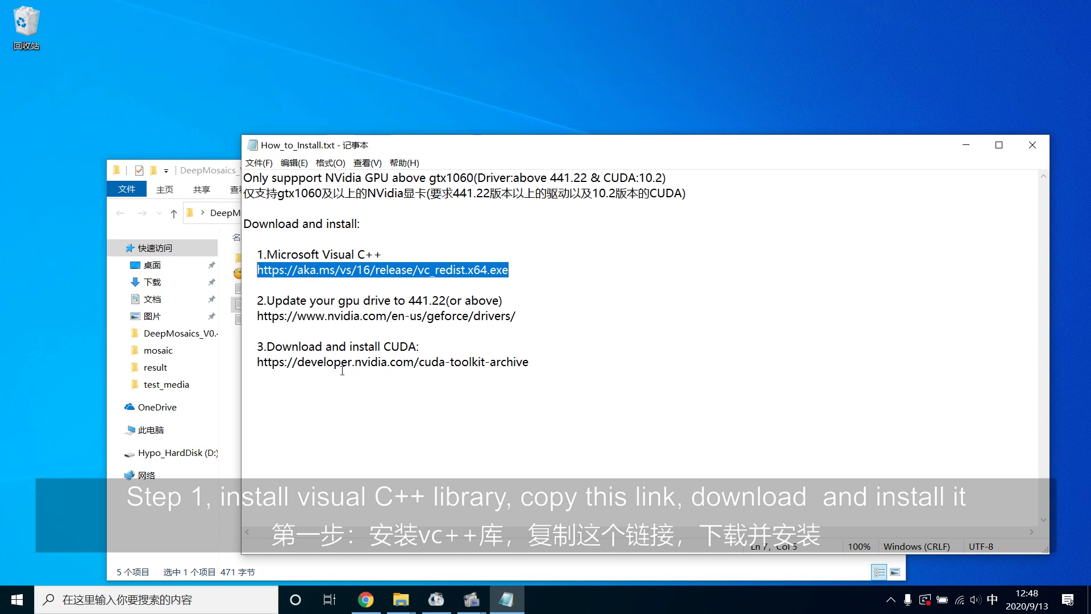
click(376, 599)
Step: Load the copied Visual C++ link in Chrome to download VC_redist.x64
click(256, 29)
text(https://aka.ms/vs/16/release/vc_redist.x64.exe)
key(Return)
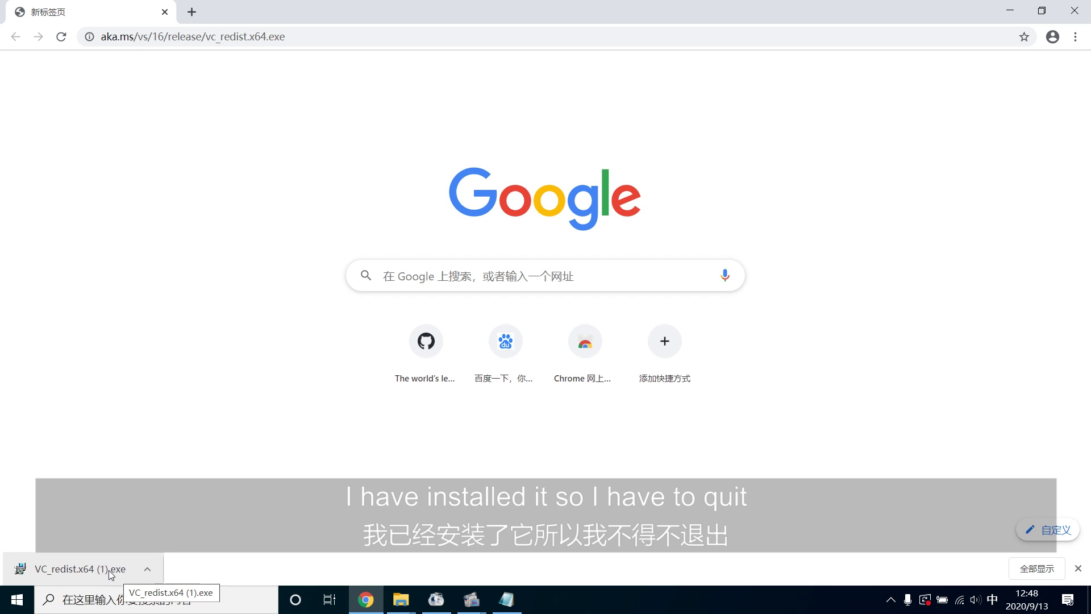
Step: Run the VC_redist setup, cancel it because it's already installed, and select the NVIDIA drivers link
click(109, 570)
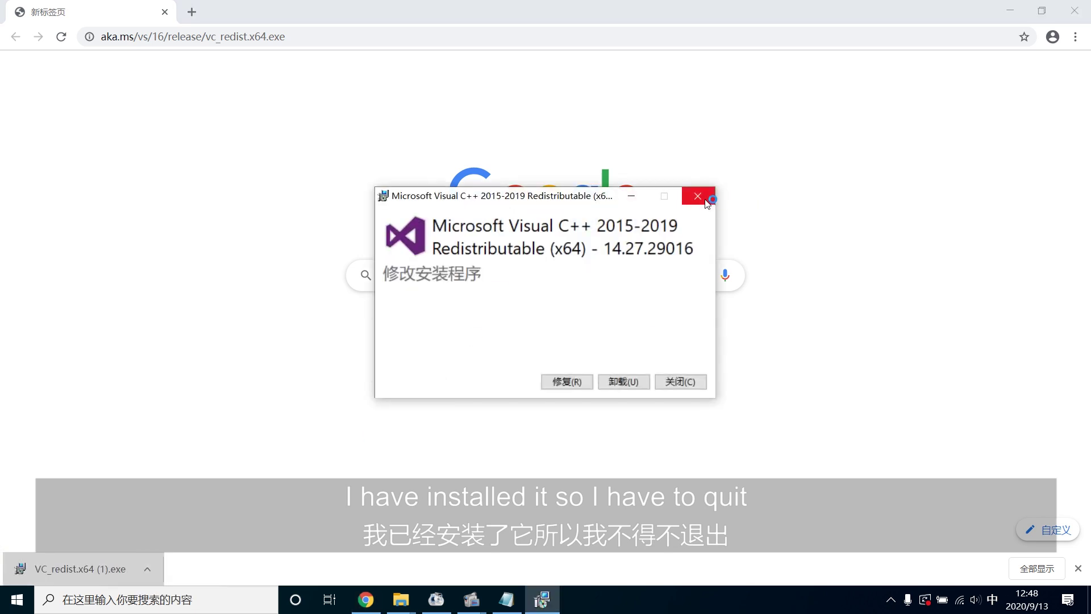
click(706, 201)
click(619, 348)
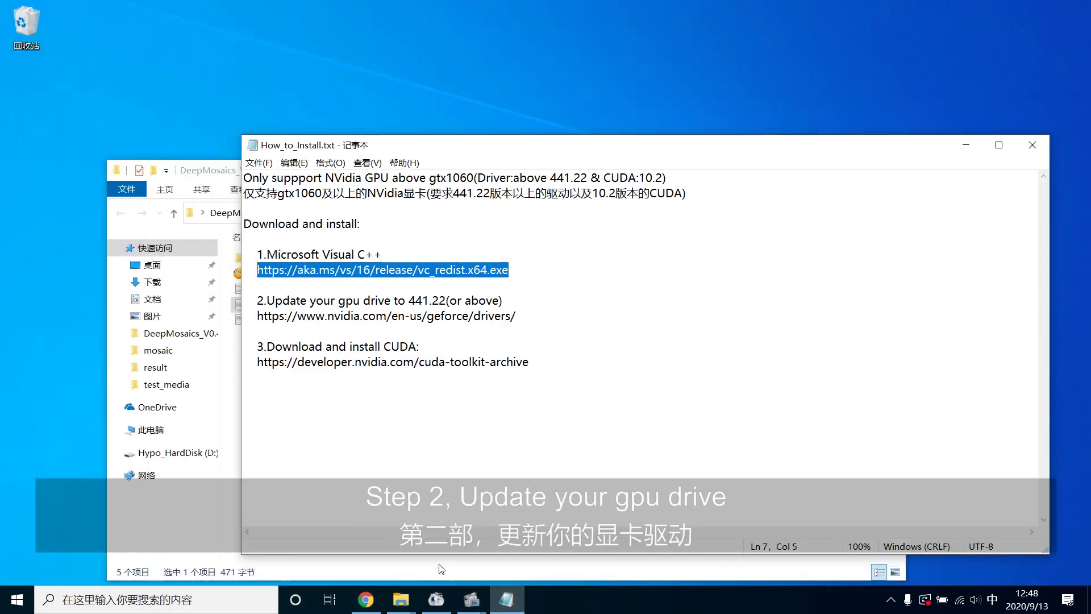
drag(517, 316, 269, 323)
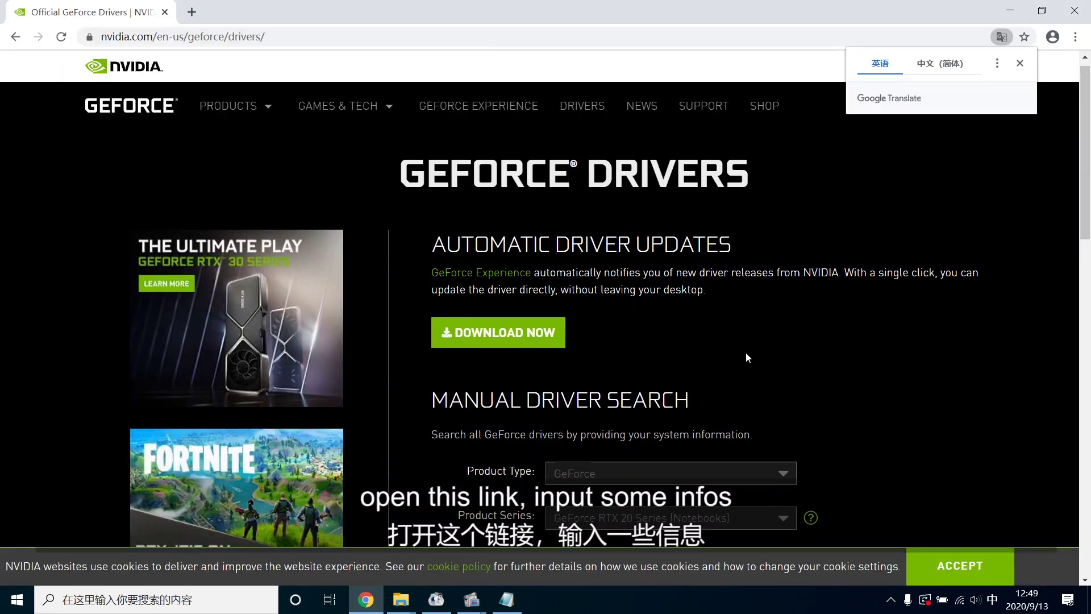
Step: Search drivers for the GeForce 900M Series (Notebooks) GPU and download Game Ready driver 441.87
scroll(747, 357, down, 3)
click(686, 312)
scroll(663, 434, down, 2)
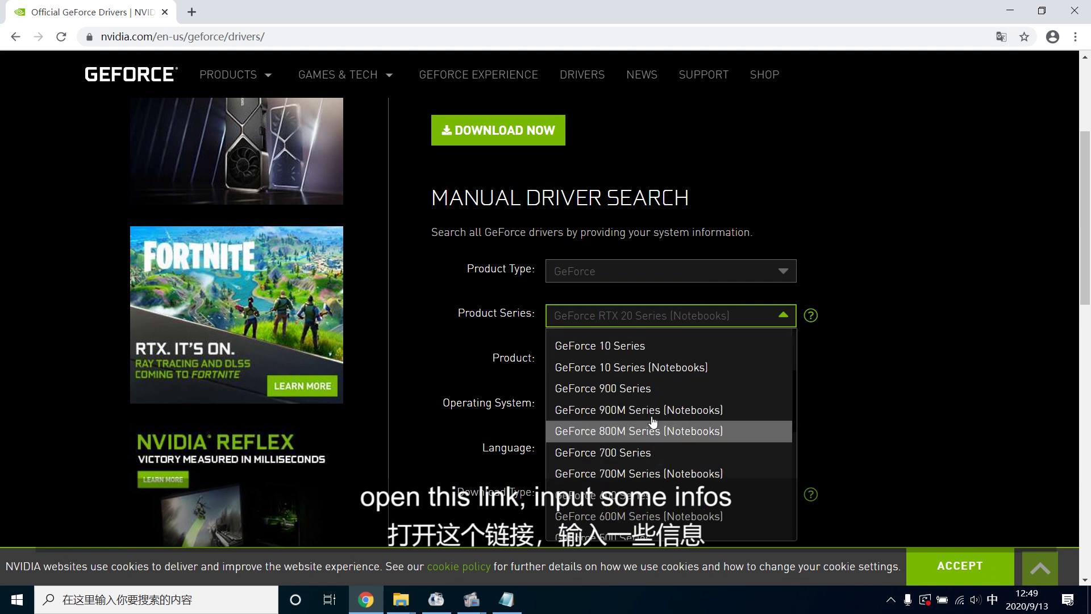
click(653, 412)
scroll(659, 373, down, 2)
click(668, 220)
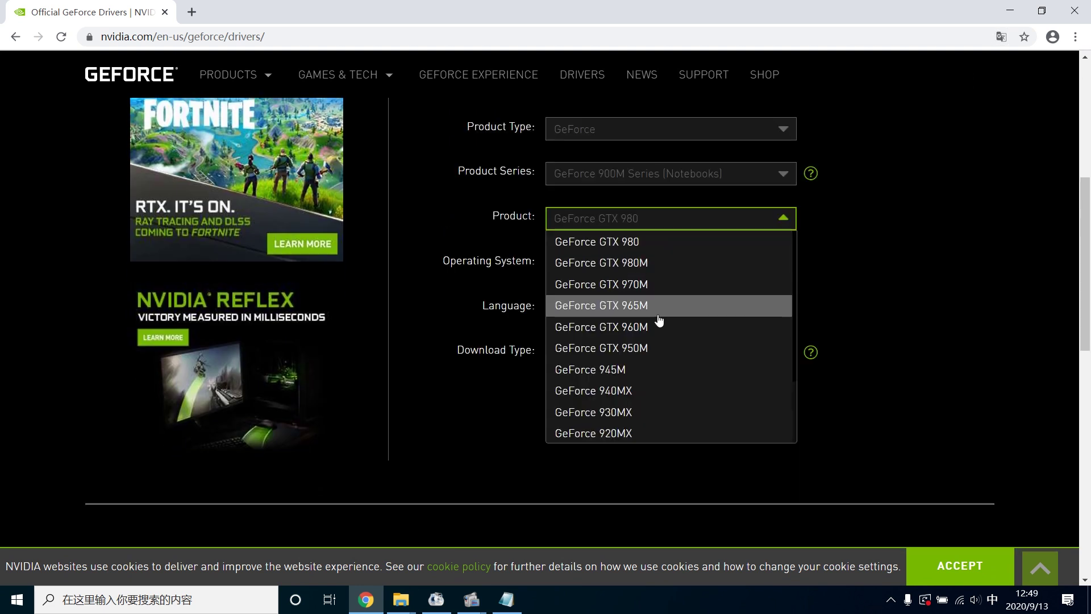
click(660, 262)
scroll(663, 246, down, 3)
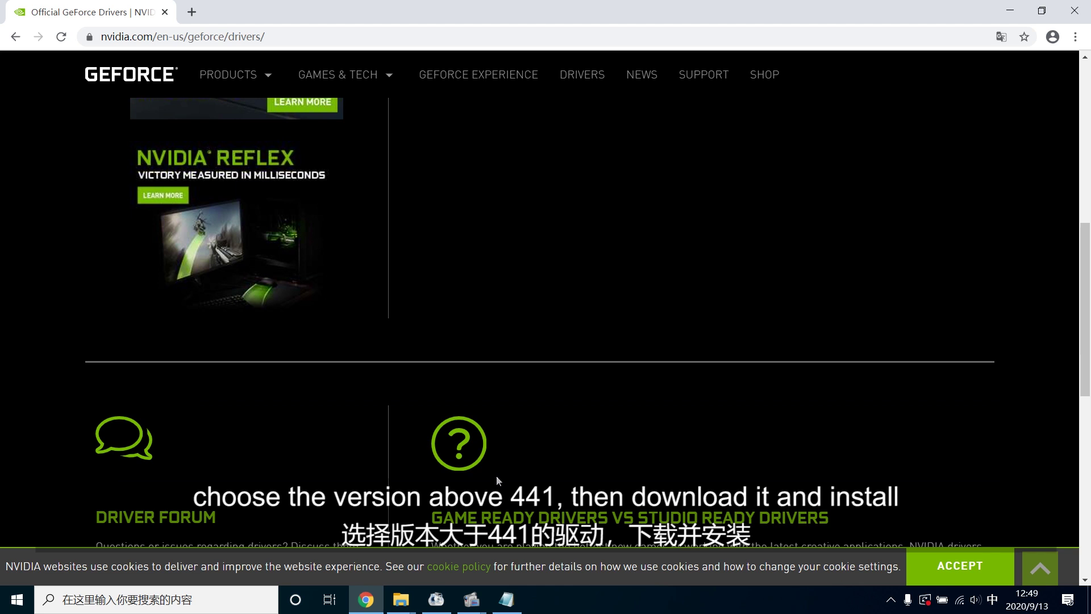
scroll(516, 465, down, 15)
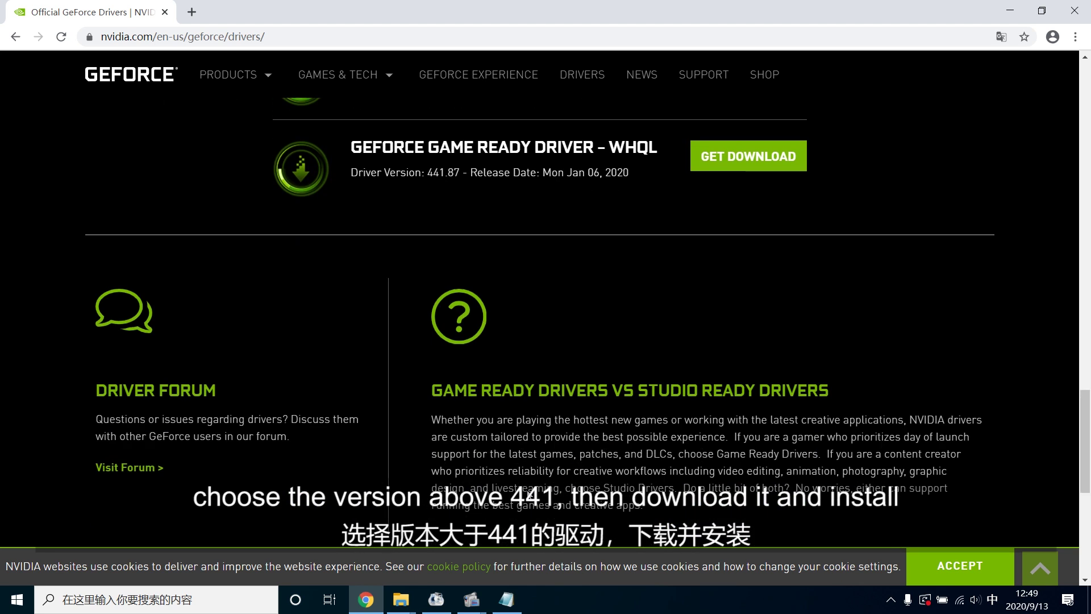
scroll(431, 385, up, 3)
click(748, 386)
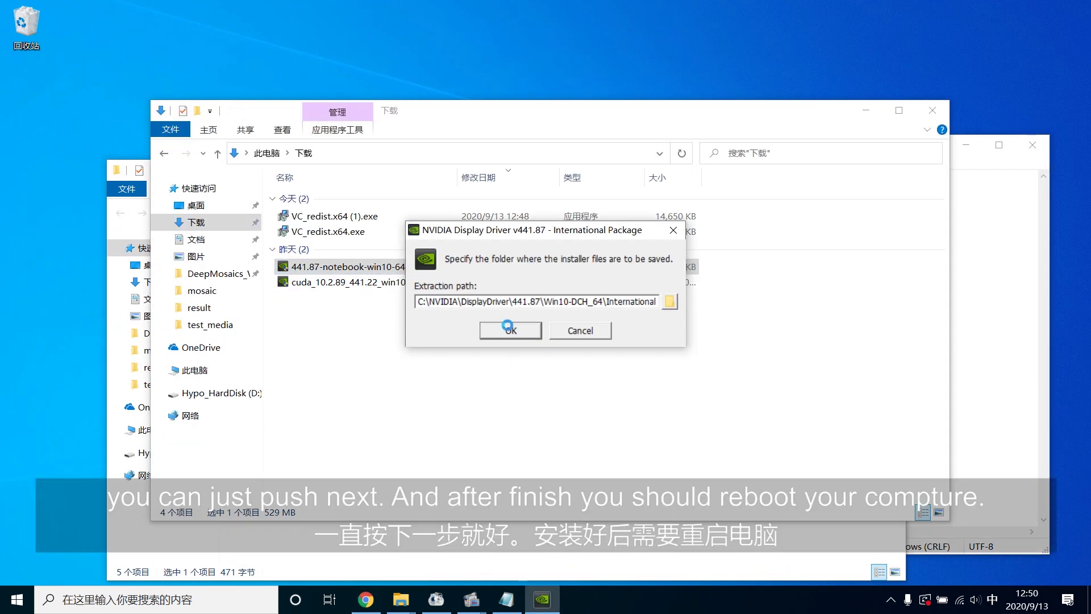
Step: Extract and install the 441.87 display driver, then select the CUDA toolkit archive link
click(509, 329)
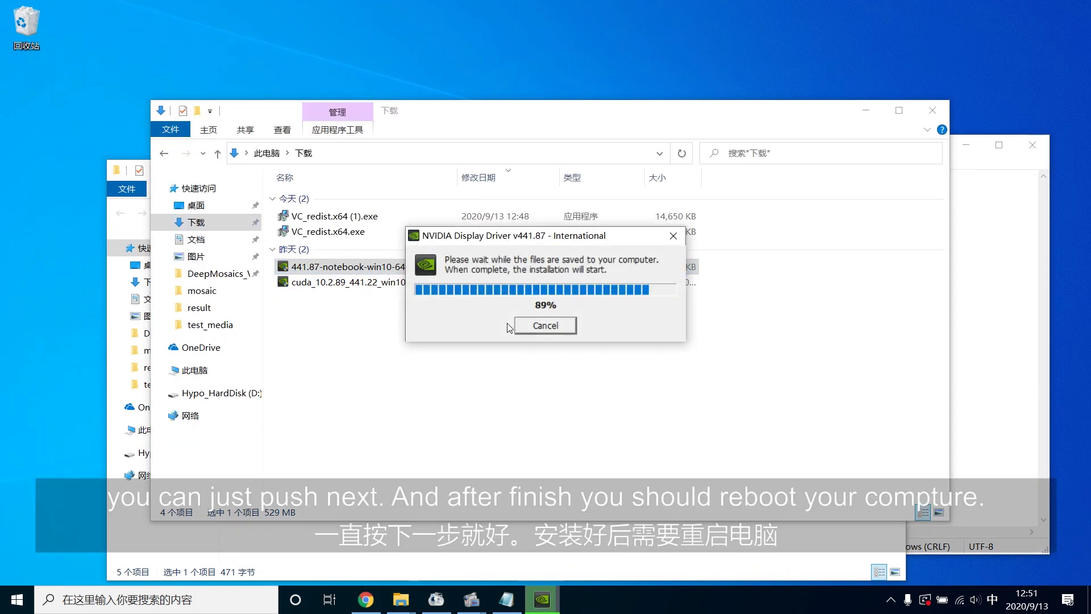
click(625, 429)
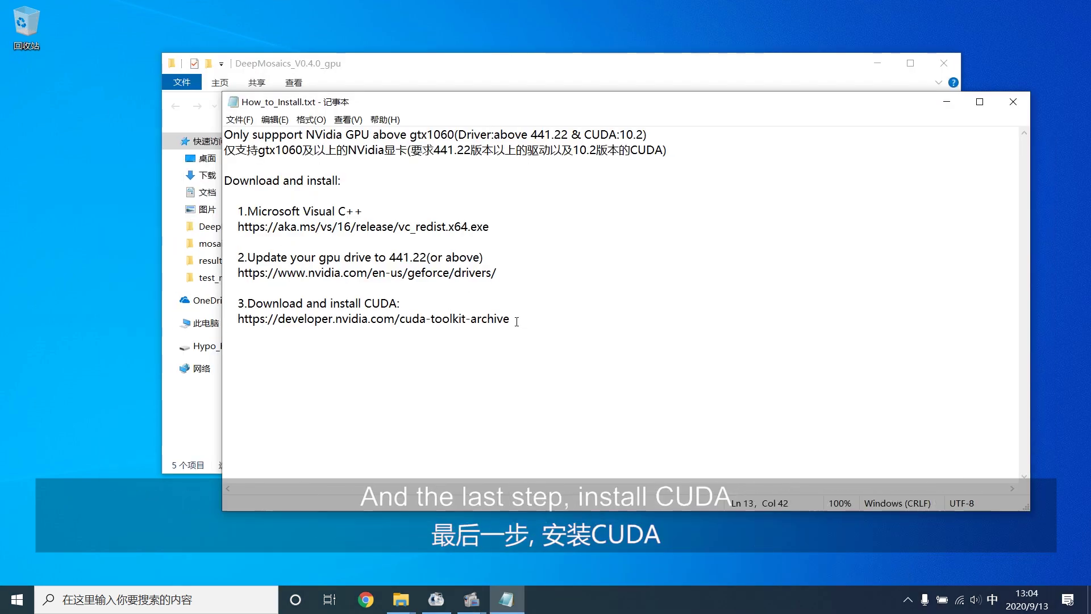
mouse_move(509, 318)
mouse_down()
mouse_move(243, 332)
mouse_move(516, 328)
mouse_up()
key(ctrl+c)
Step: Load the CUDA Toolkit Archive and select CUDA 10.2 for Windows 10 x86_64, exe (local)
click(366, 599)
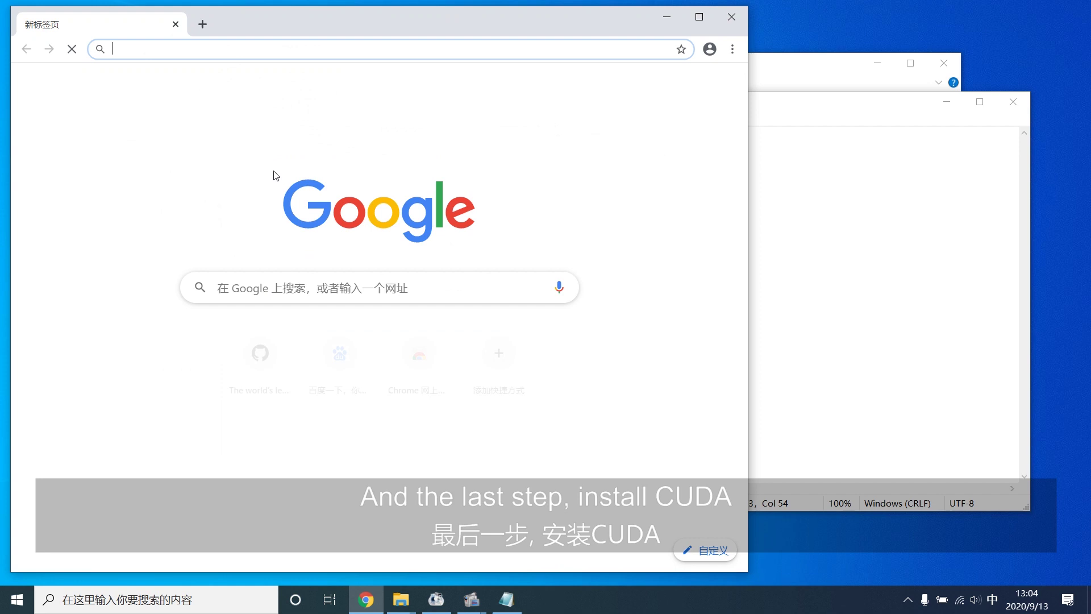
key(ctrl+v)
key(Return)
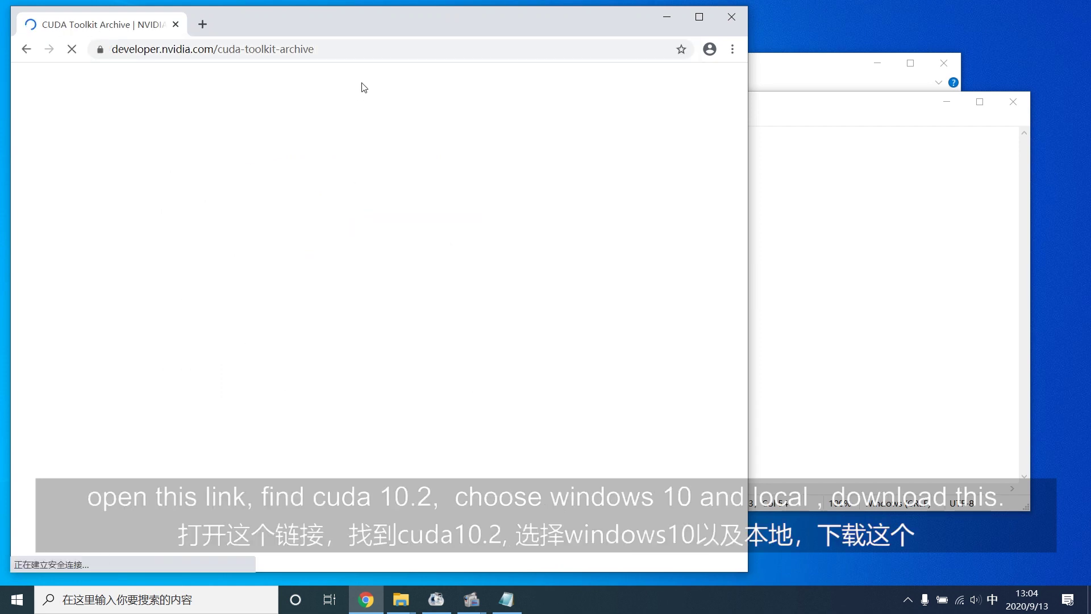
double_click(363, 15)
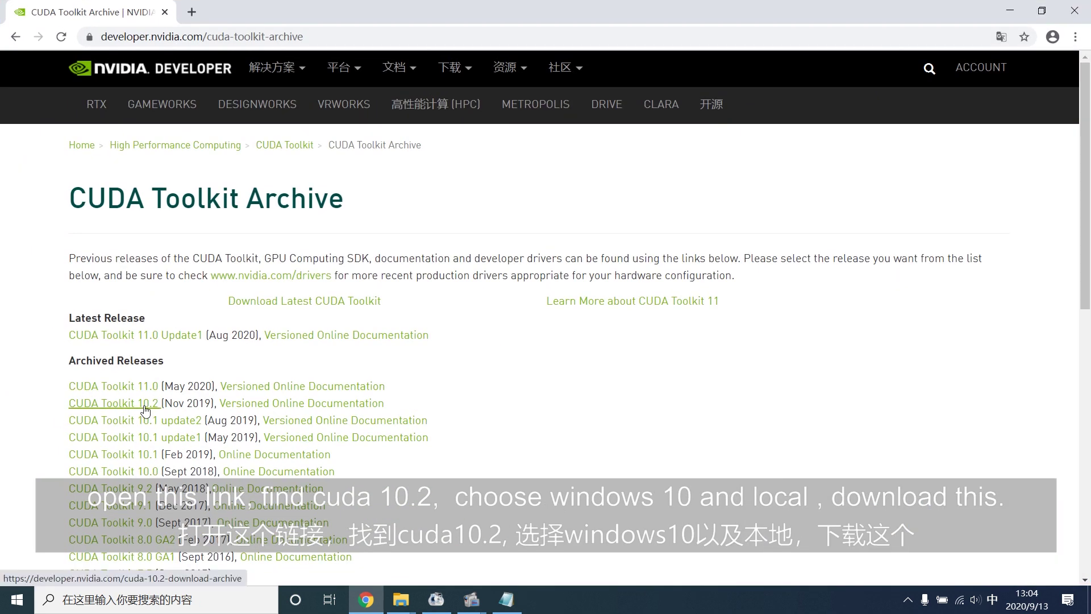
click(350, 358)
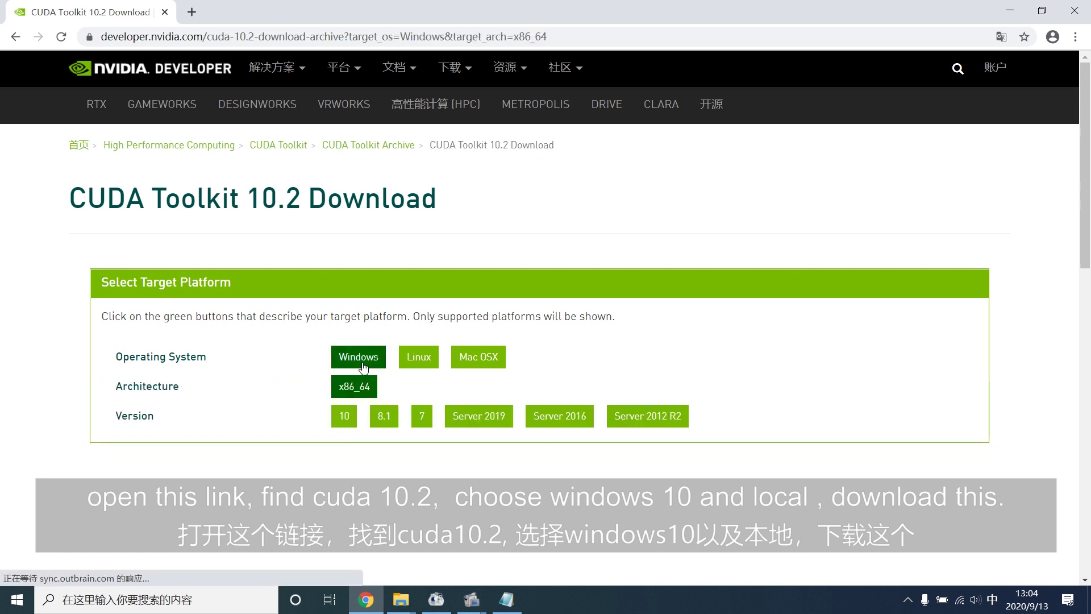
scroll(352, 355, down, 1)
click(350, 349)
scroll(351, 349, down, 1)
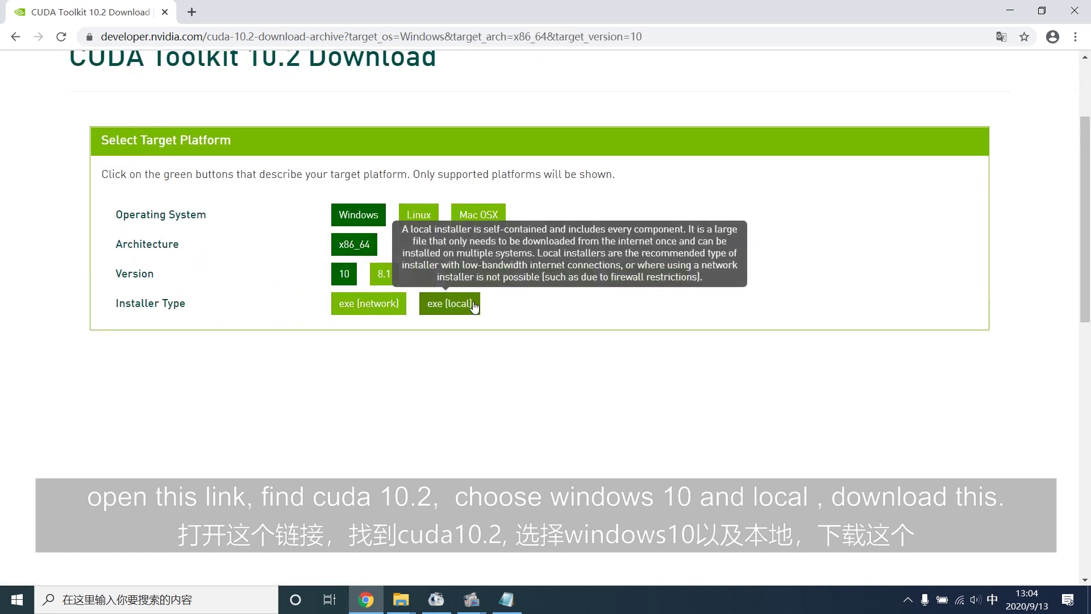
click(452, 304)
scroll(292, 296, down, 1)
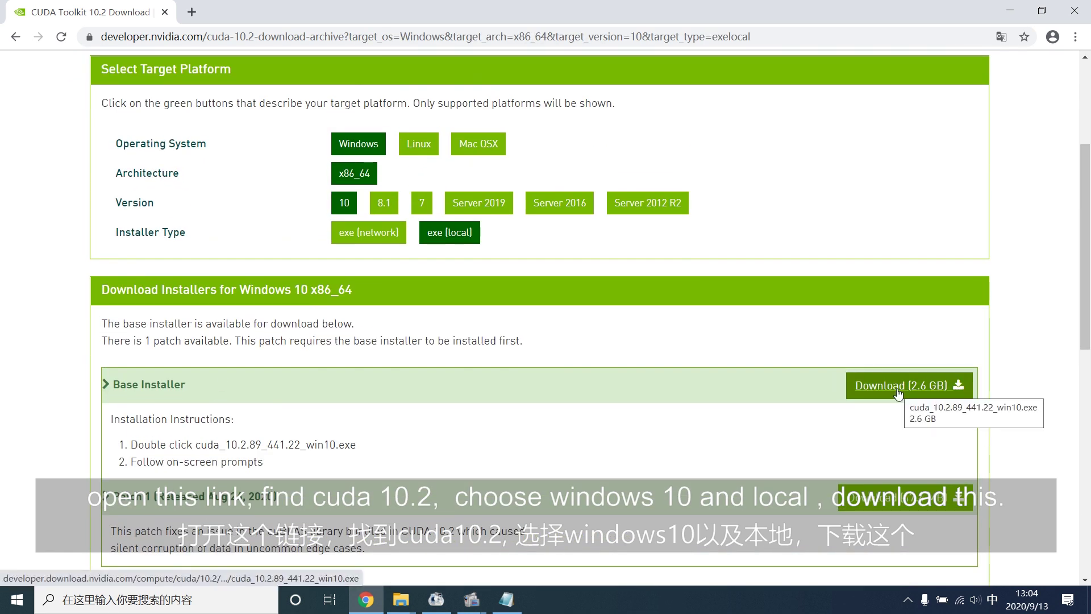
right_click(401, 599)
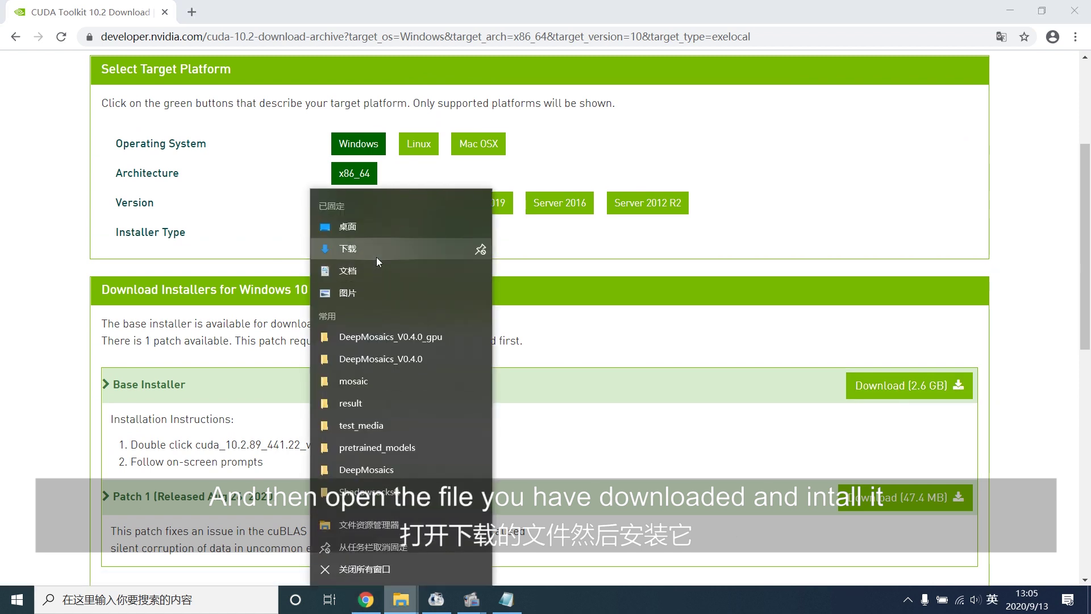
Step: Run cuda_10.2.89_441.22_win10.exe from Downloads and proceed through its options to finish installing CUDA 10.2
click(377, 257)
click(376, 254)
double_click(381, 255)
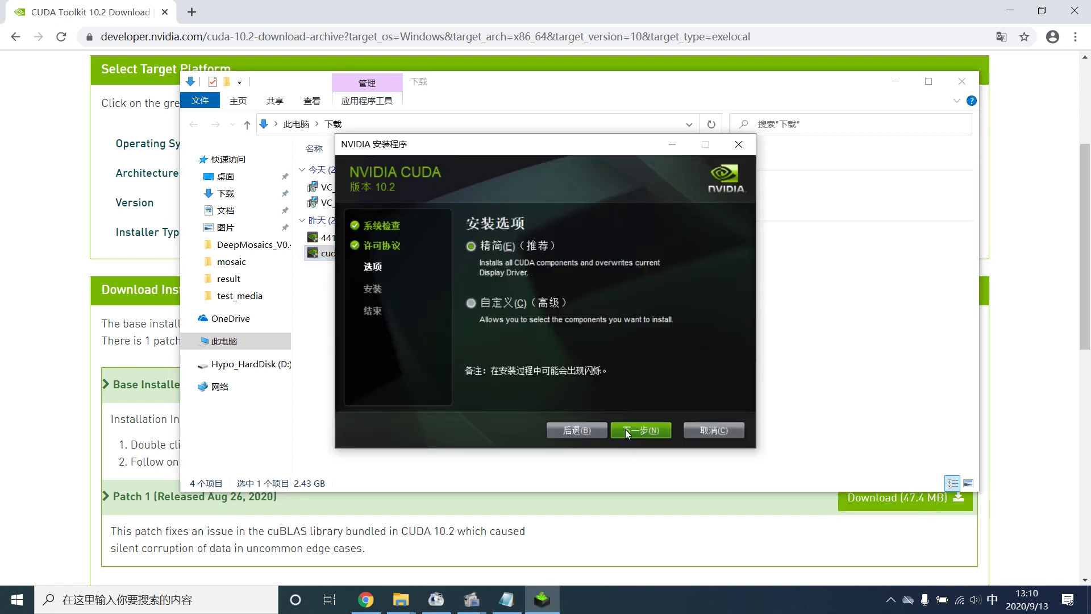
click(625, 428)
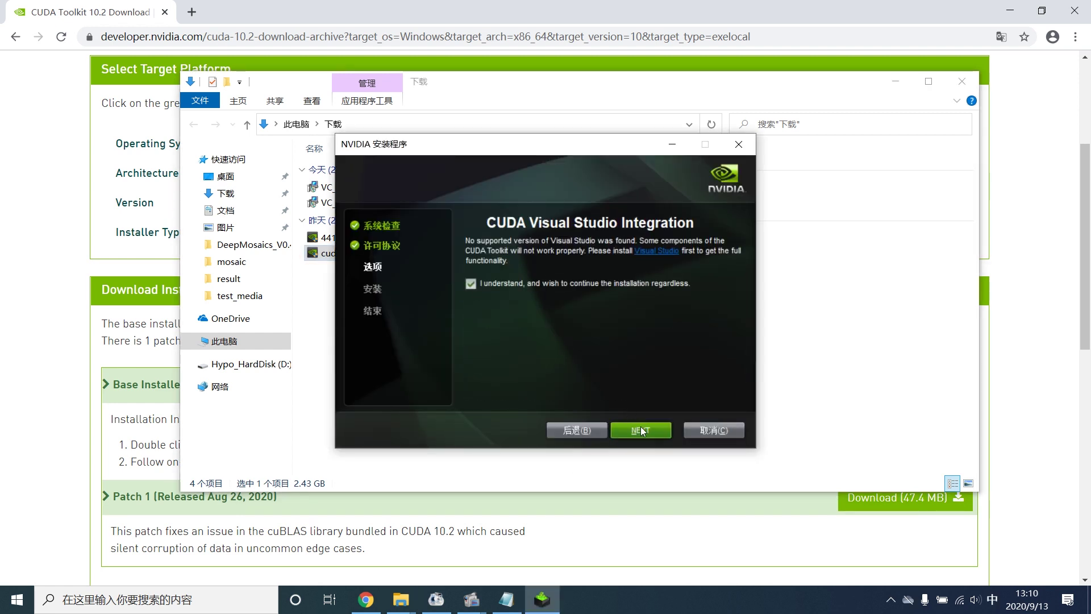
click(640, 427)
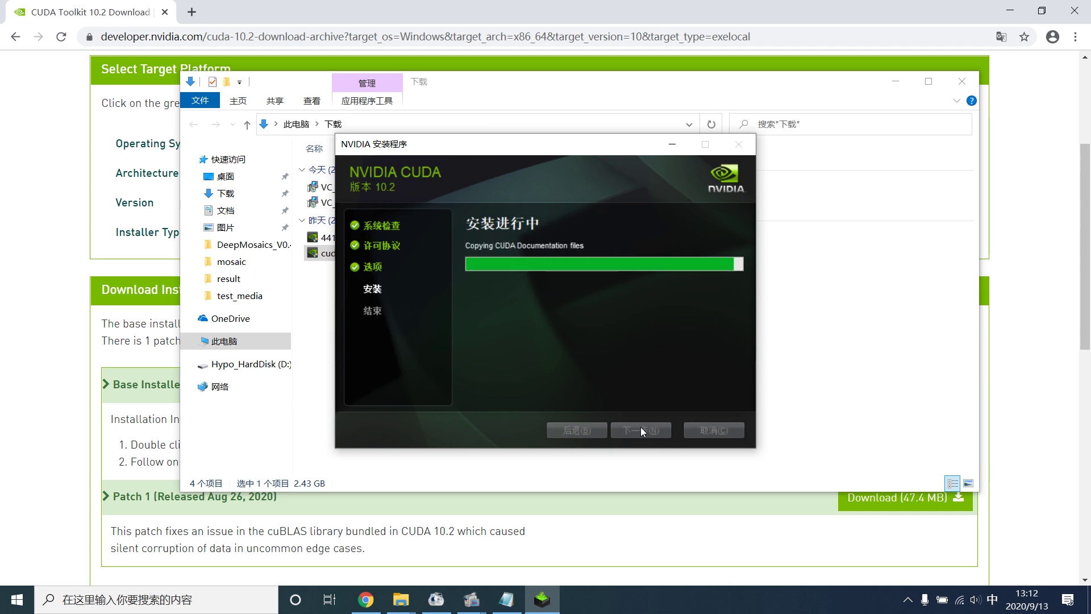
click(714, 430)
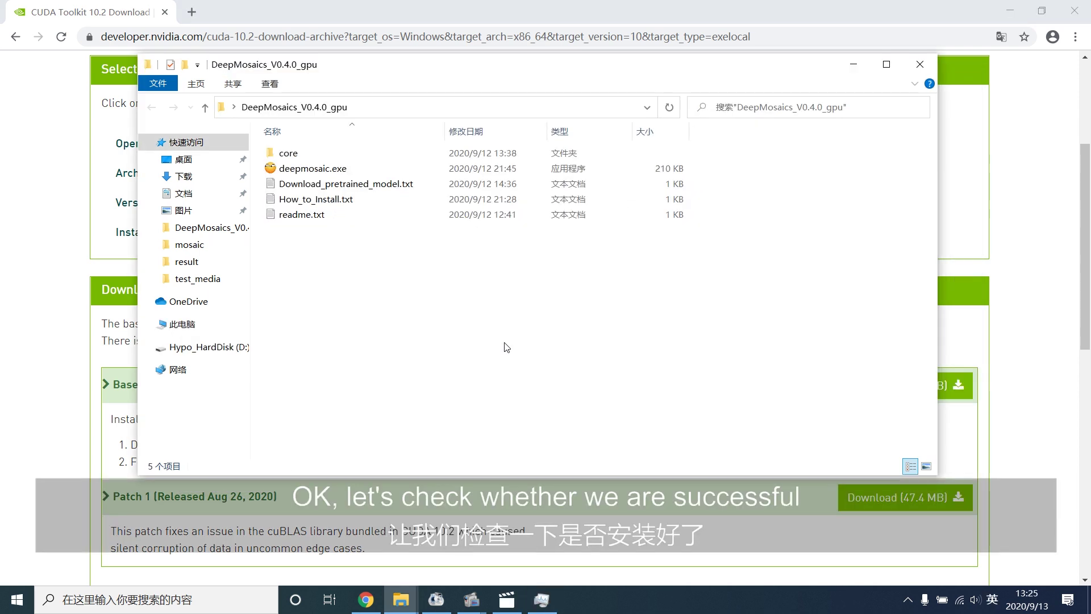
Step: Open Command Prompt and run nvidia-smi to confirm driver 441.87 and CUDA 10.2
click(180, 608)
text(cmd)
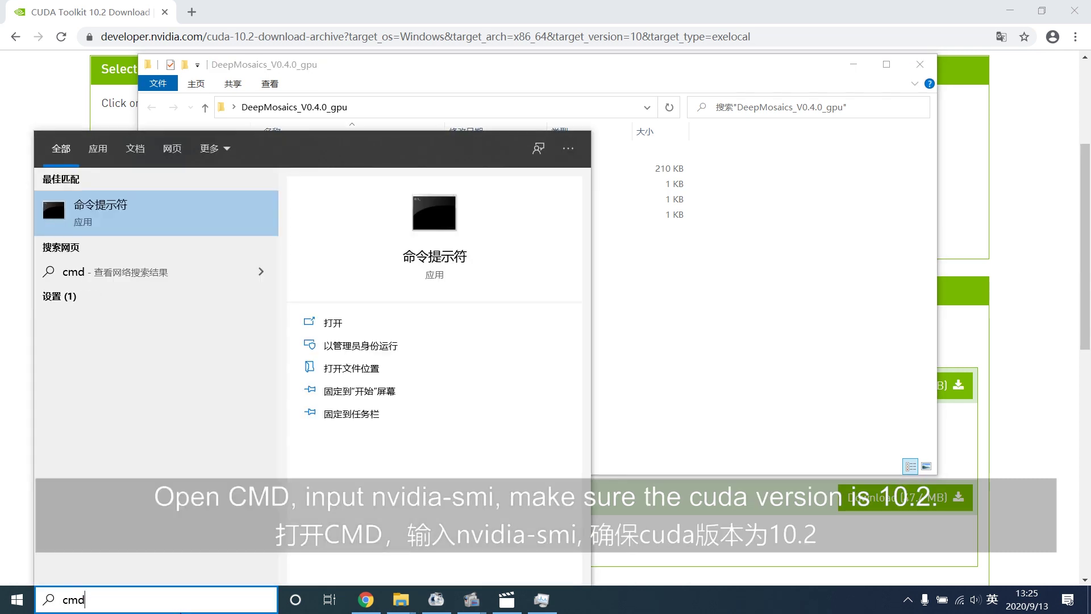
key(Return)
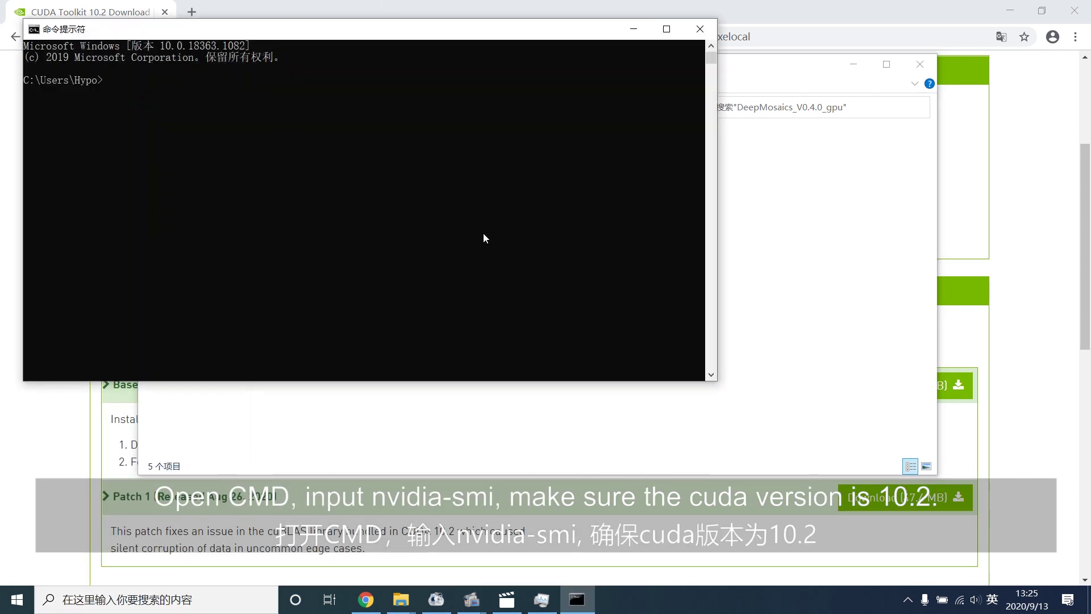
text(nvidia-smi)
key(Return)
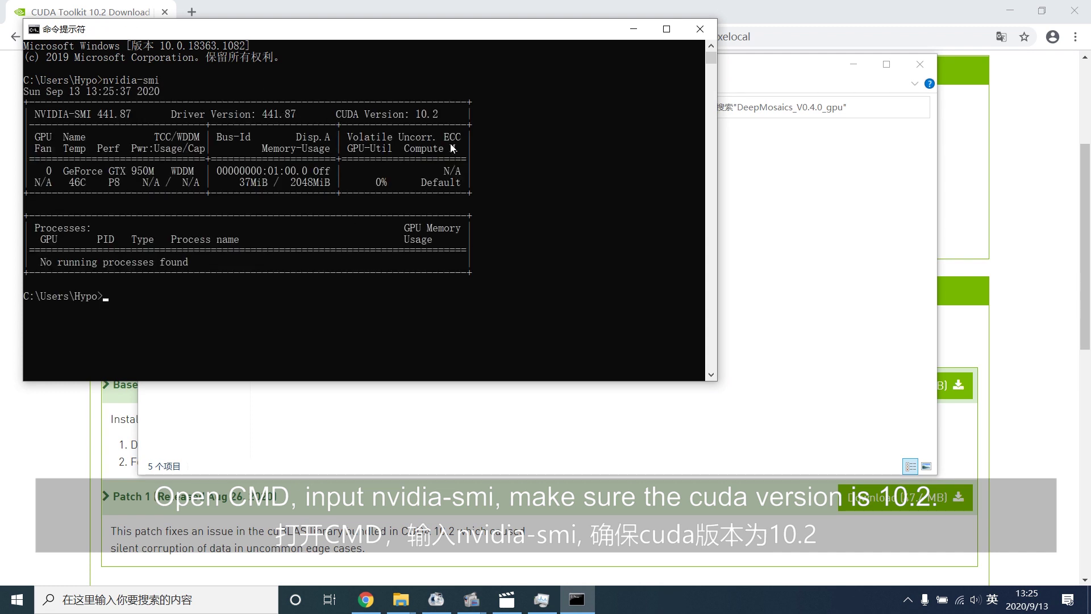
Step: Change directory into the DeepMosaics core folder using its copied path
key(alt+Tab)
double_click(302, 148)
click(464, 110)
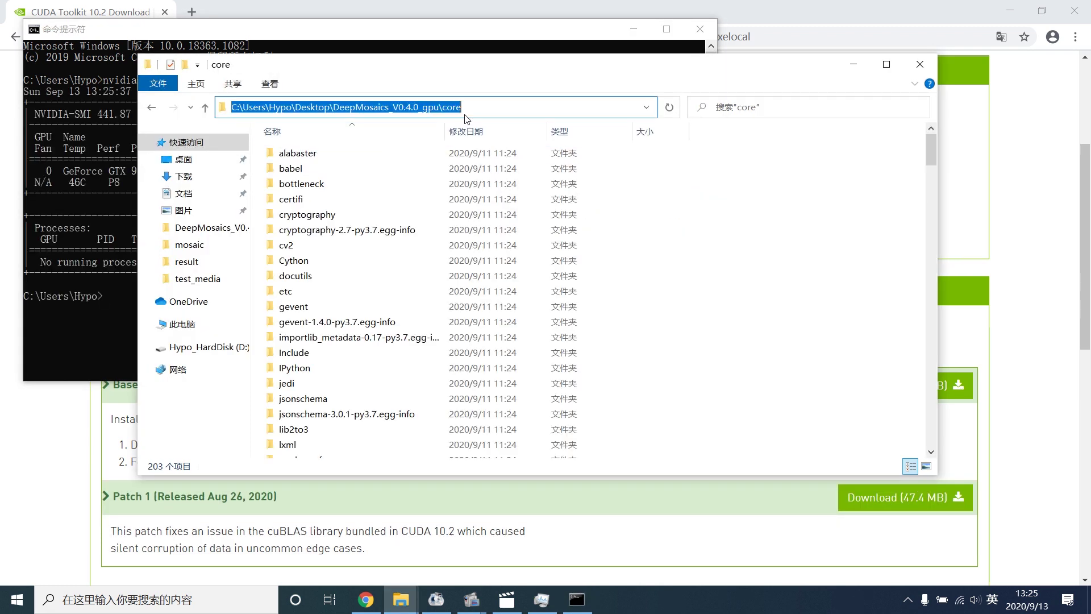
key(ctrl+c)
click(104, 248)
text(cd)
key(ctrl+v)
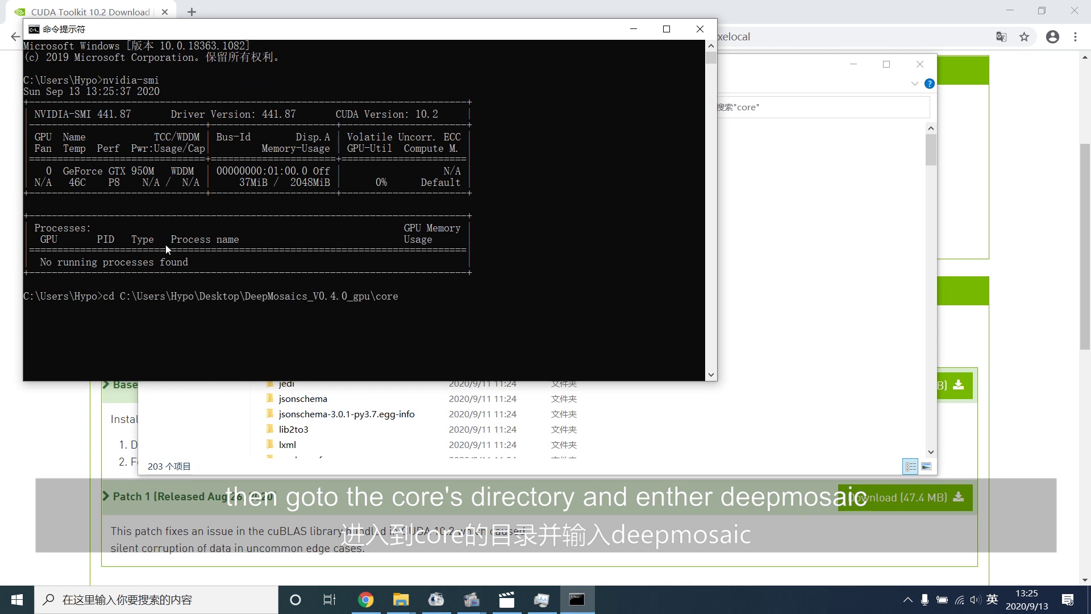
key(Return)
Step: Run deepmosaic, dismiss its 'Bad media path' error, and close Command Prompt
text(deepmosaic)
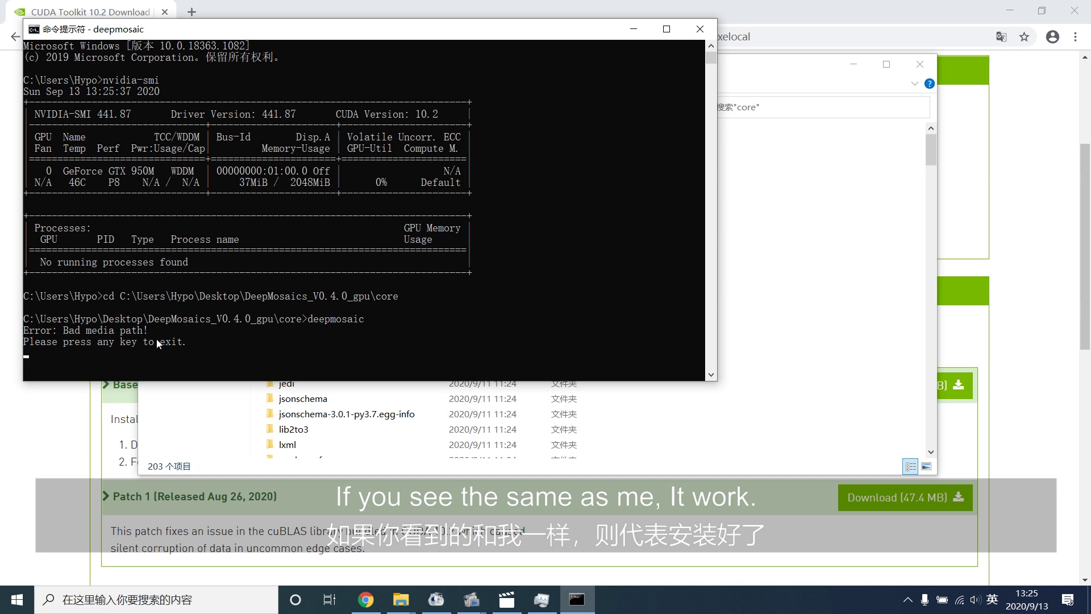
key(Return)
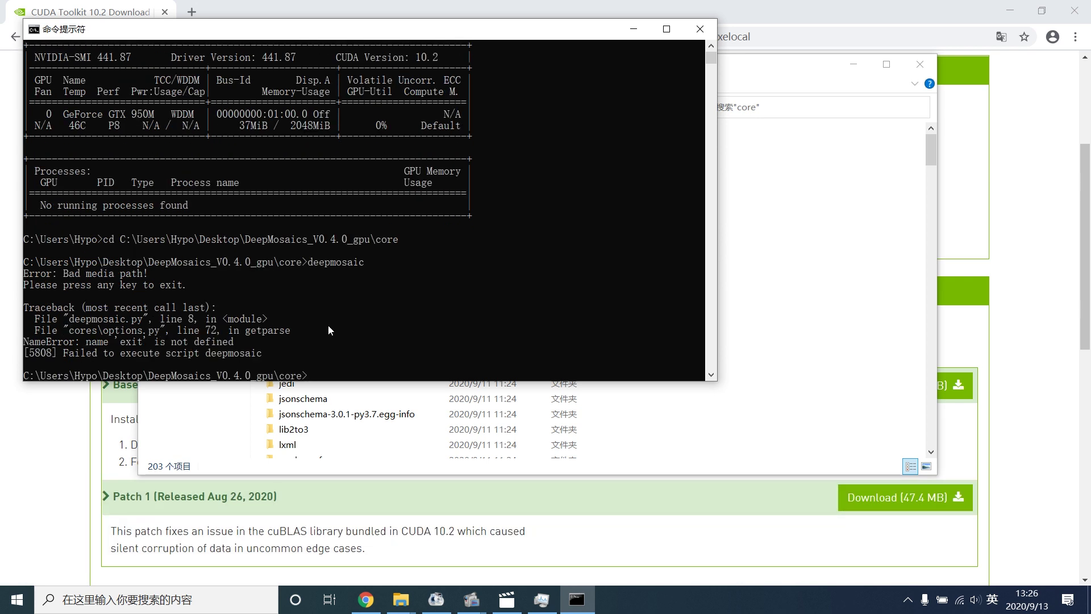
click(699, 29)
Step: Launch deepmosaic.exe and choose Desktop\test_media\caixukun.mp4 as the input video
key(BackSpace)
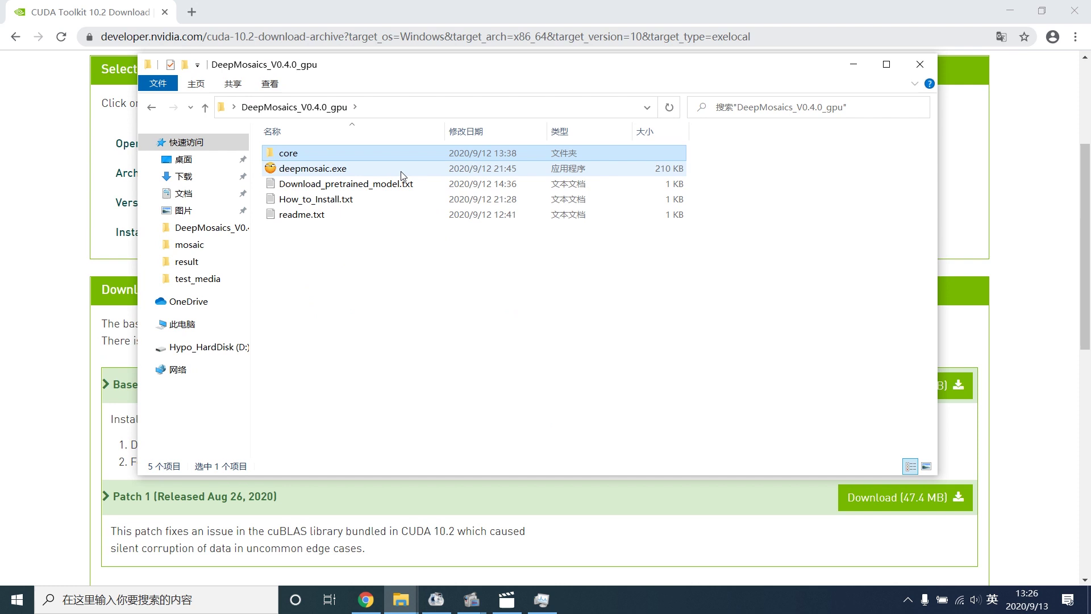
double_click(400, 171)
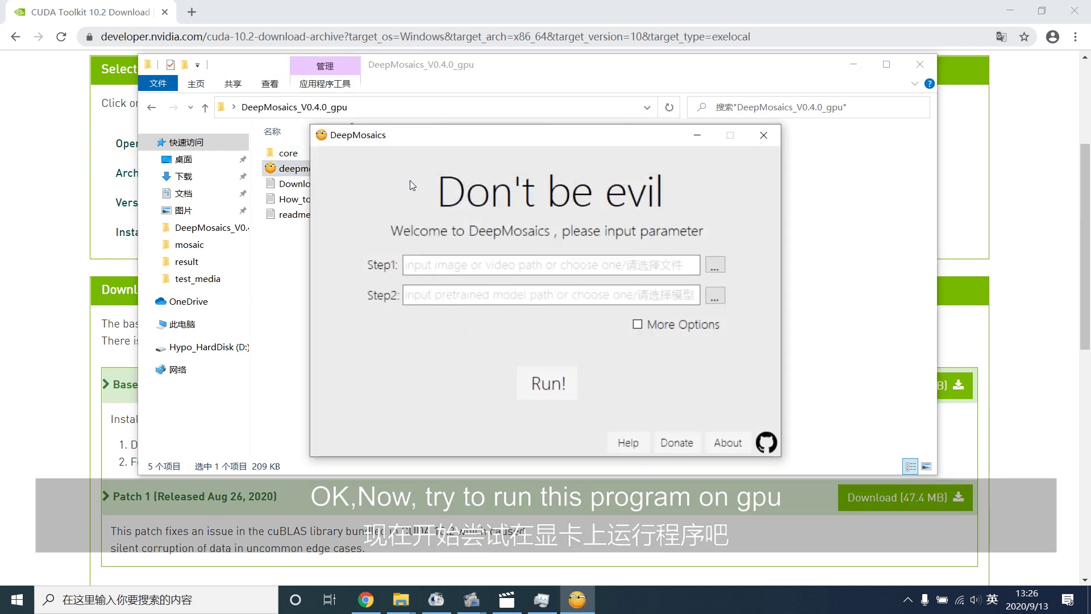
click(494, 263)
click(428, 181)
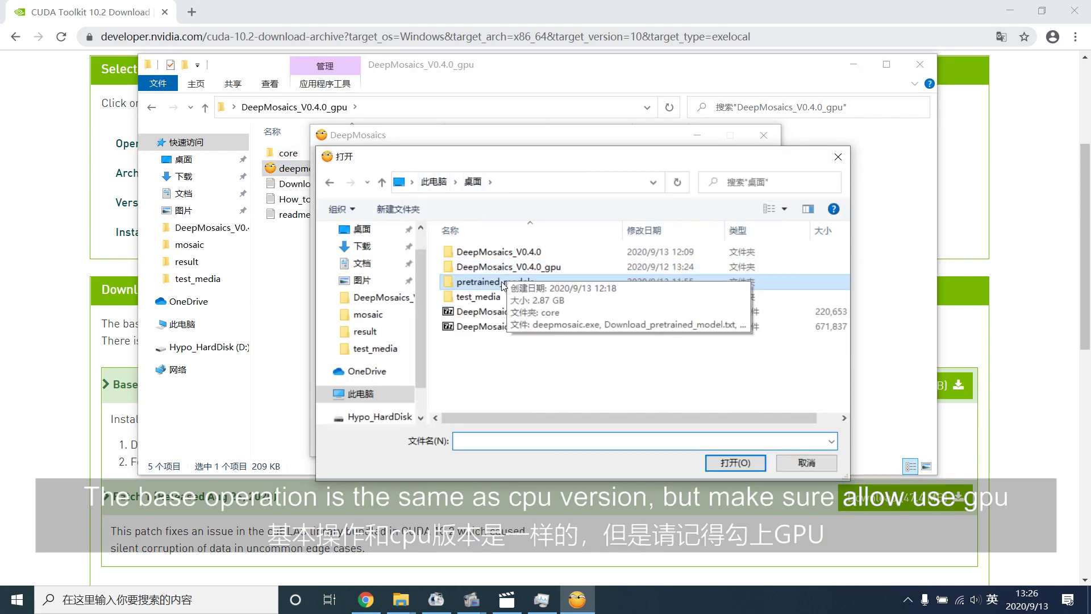
double_click(477, 296)
double_click(560, 270)
Step: Choose pretrained_models\mosaic\add_face.pth as the model
click(715, 295)
click(429, 182)
double_click(483, 281)
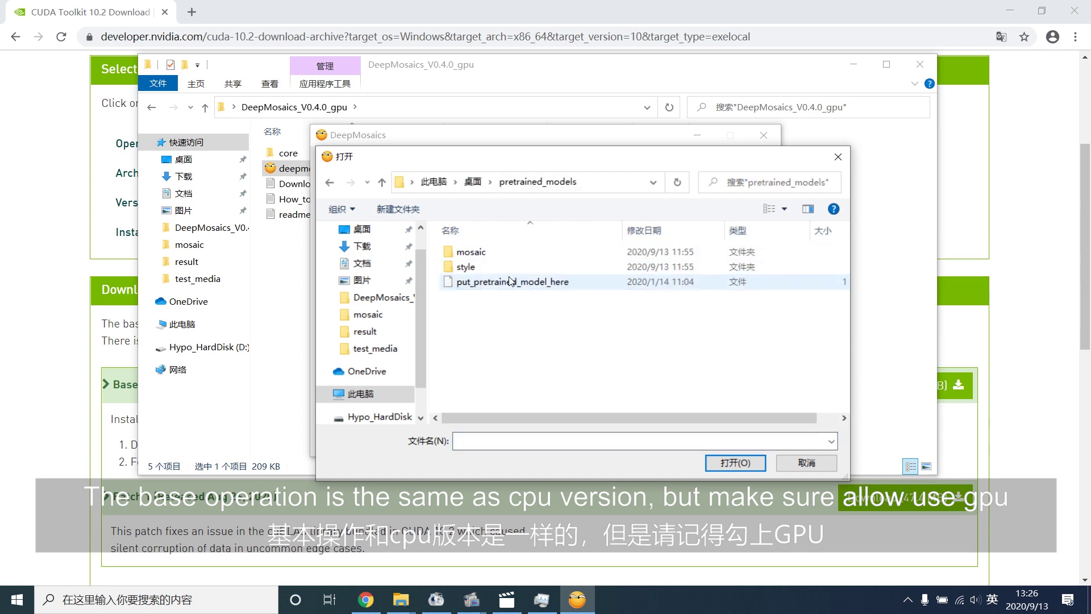
double_click(463, 209)
click(520, 251)
double_click(520, 251)
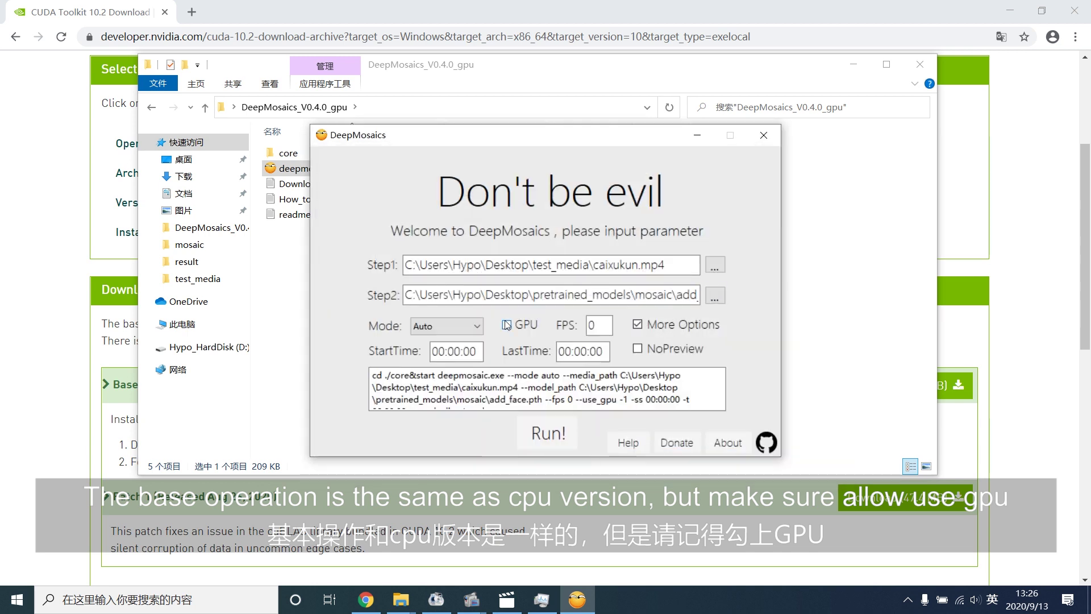
Step: Enable GPU, set StartTime to 00:00:01, and start the face-mosaic run
click(507, 325)
key(BackSpace)
text(1)
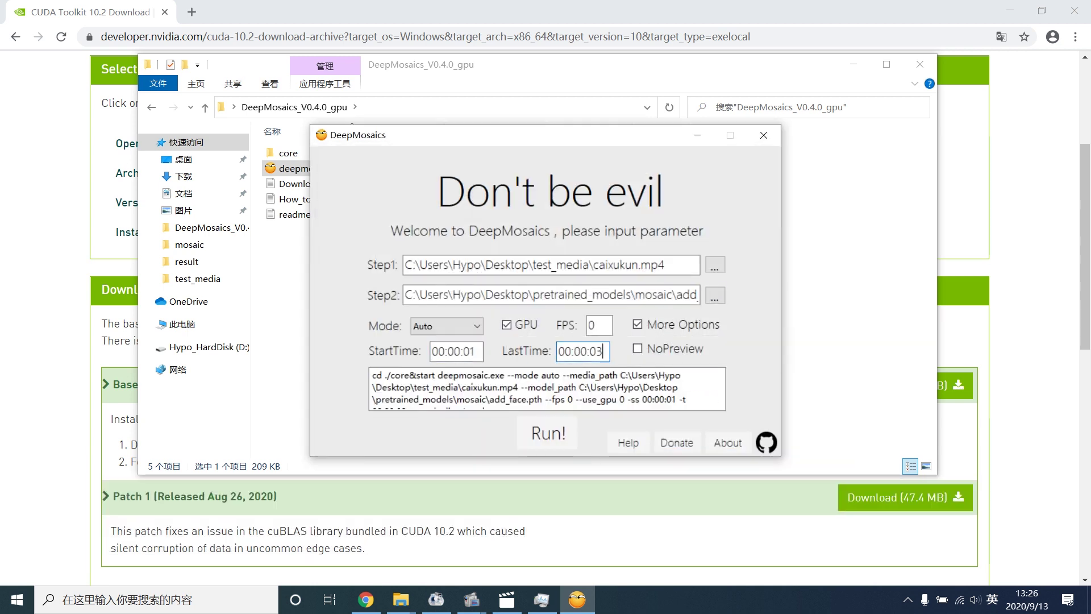
click(548, 434)
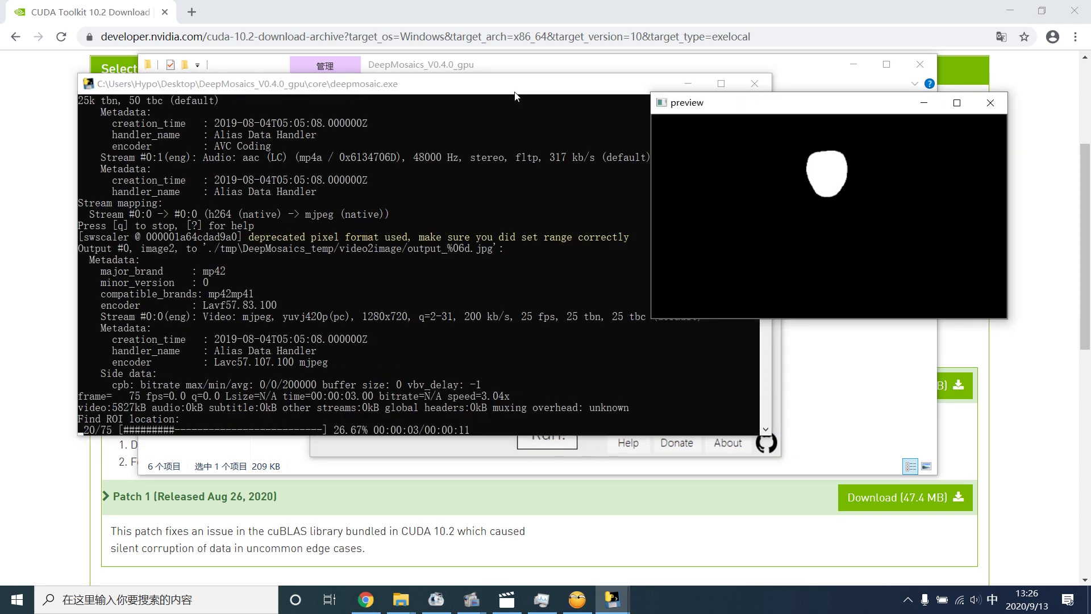
Step: Open Task Manager and view the NVIDIA GeForce GTX 950M's dedicated memory usage
click(552, 606)
click(171, 392)
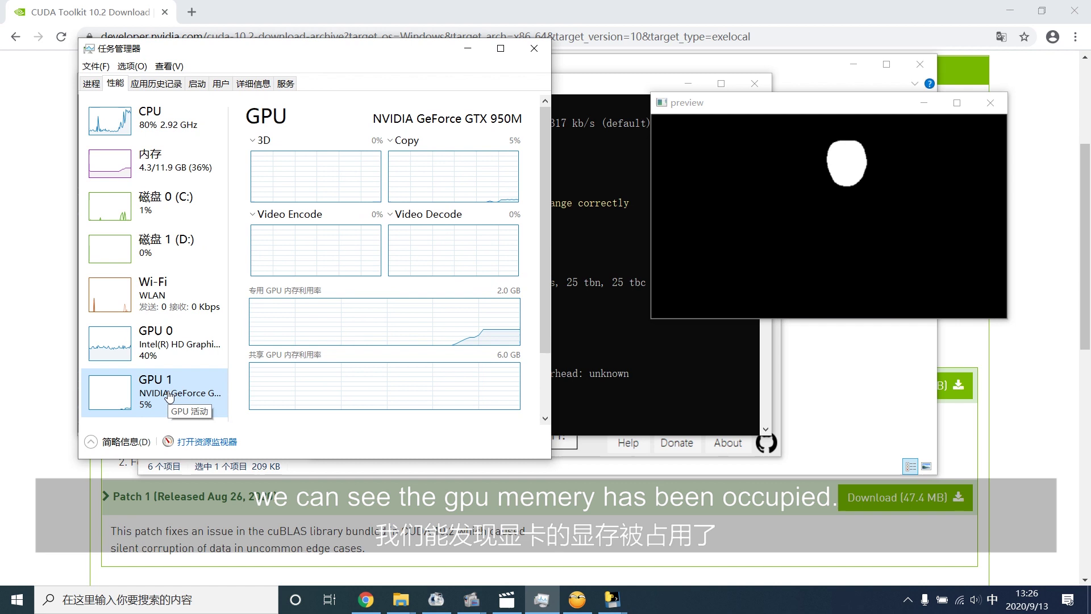